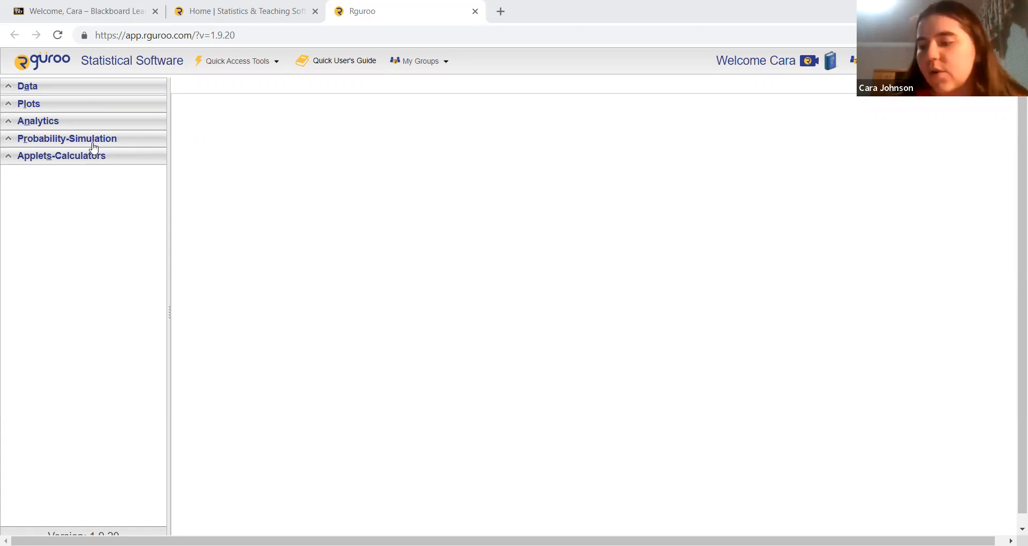
# Open the probability calculator for continuous distributions.
pyautogui.click(92, 144)
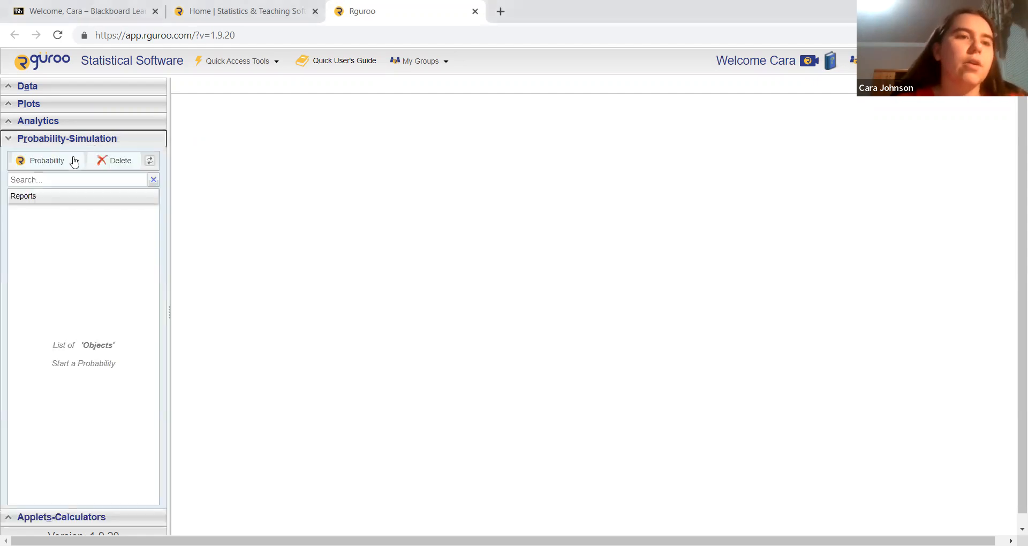
pyautogui.click(73, 161)
pyautogui.moveTo(89, 177)
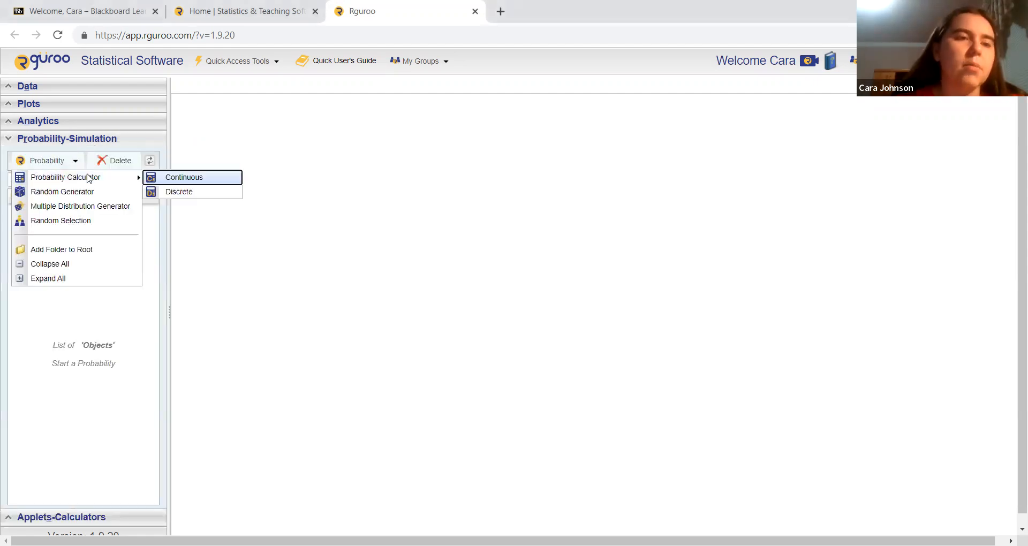
pyautogui.click(168, 180)
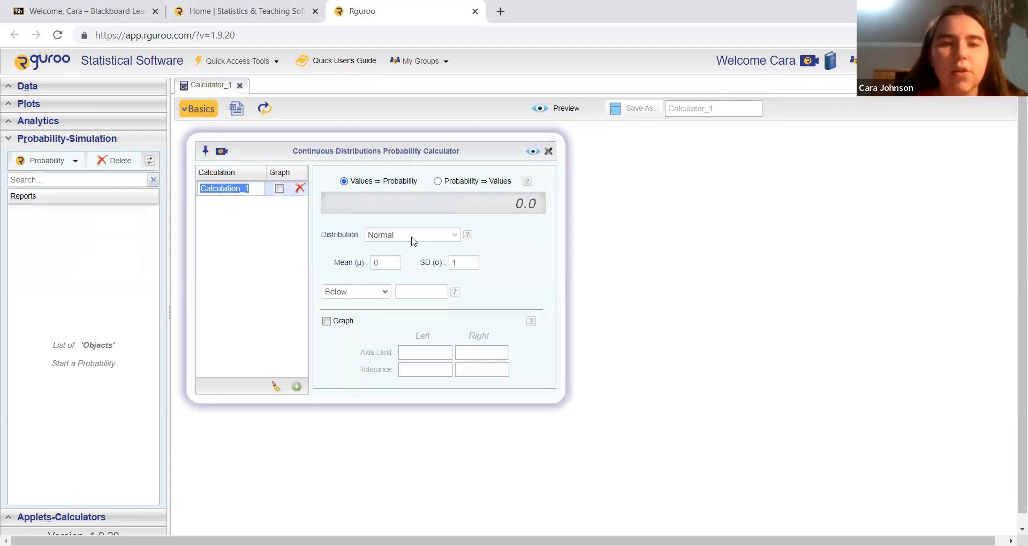
# Set the normal distribution's mean to 27 and its standard deviation to 2.
pyautogui.click(387, 261)
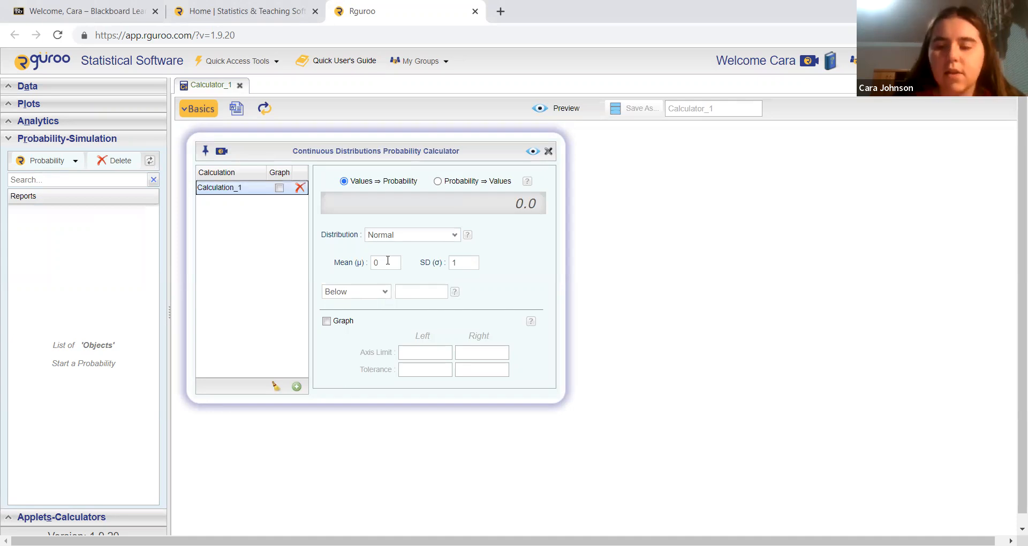
pyautogui.click(388, 261)
pyautogui.press('BackSpace')
pyautogui.write('27')
pyautogui.press('Tab')
pyautogui.write('2')
# Set the calculation to the probability between 26.3 and 29.8.
pyautogui.click(385, 294)
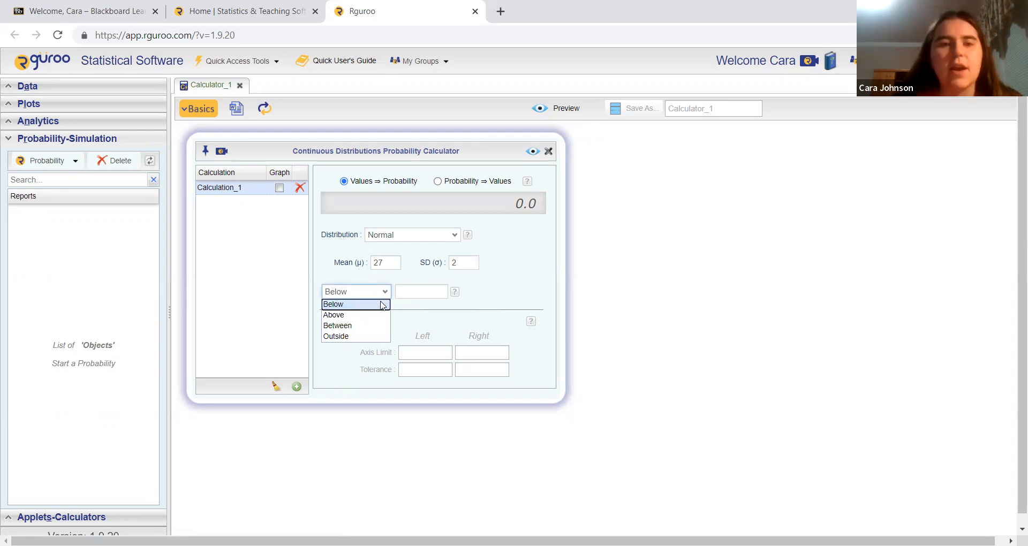
pyautogui.click(377, 325)
pyautogui.click(421, 290)
pyautogui.write('26.3')
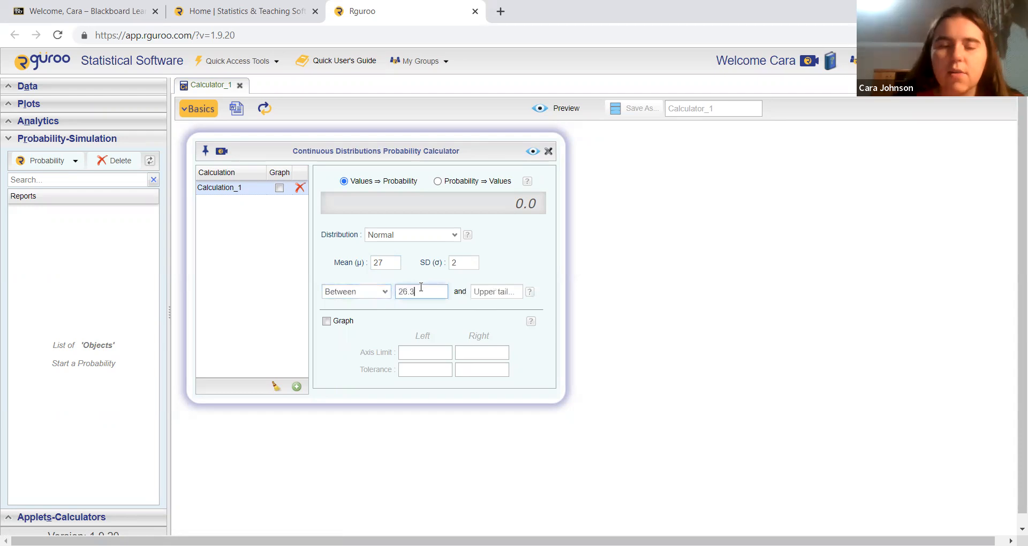
pyautogui.click(495, 292)
pyautogui.write('29.8')
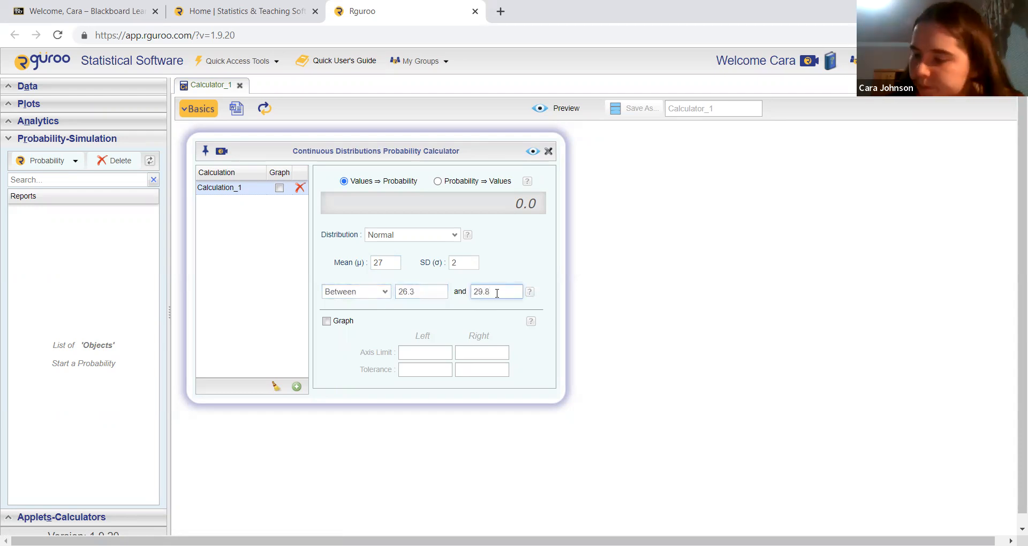
# Enable the graph for the calculation and preview the probability result with its shaded curve.
pyautogui.click(327, 321)
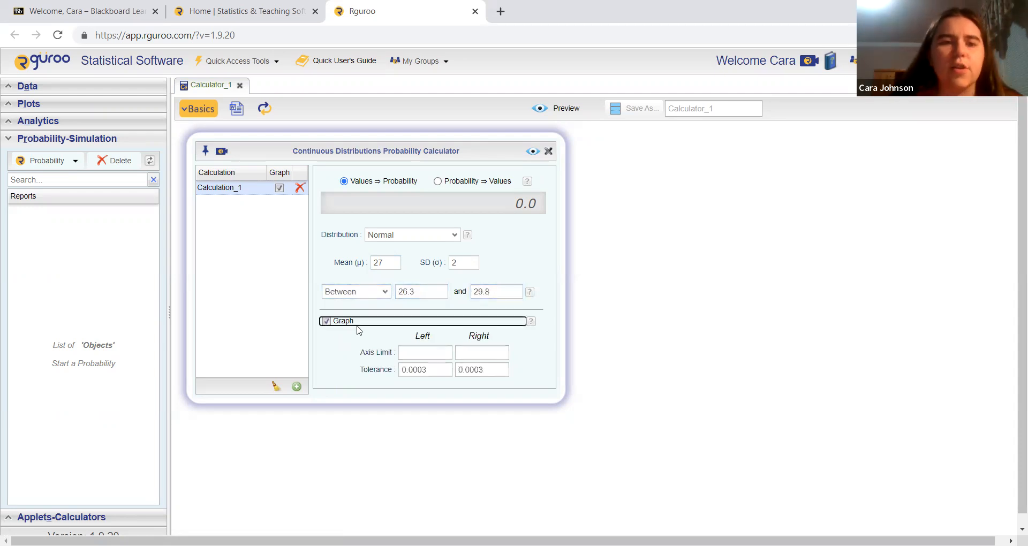
pyautogui.click(533, 151)
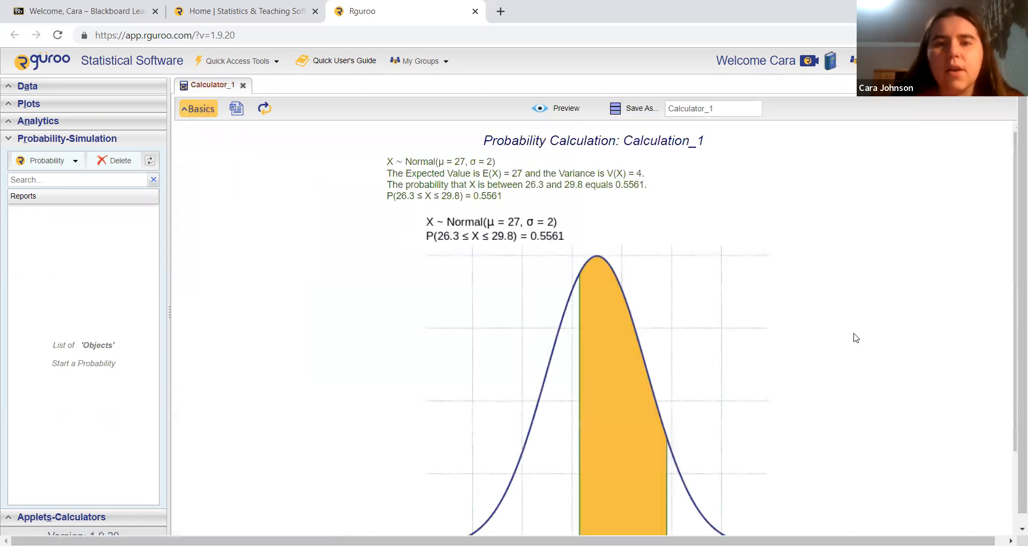
pyautogui.scroll(-1, 855, 338)
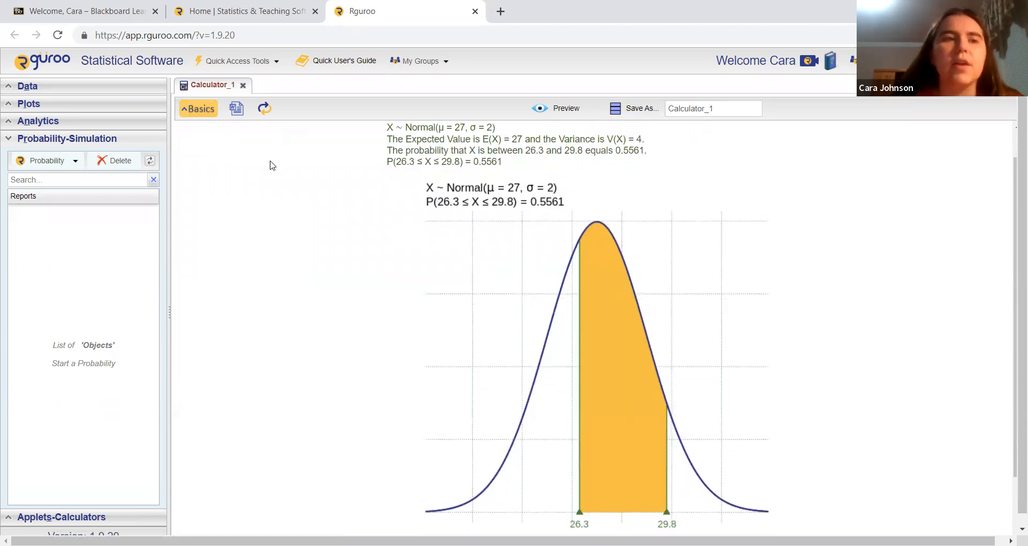
pyautogui.click(59, 164)
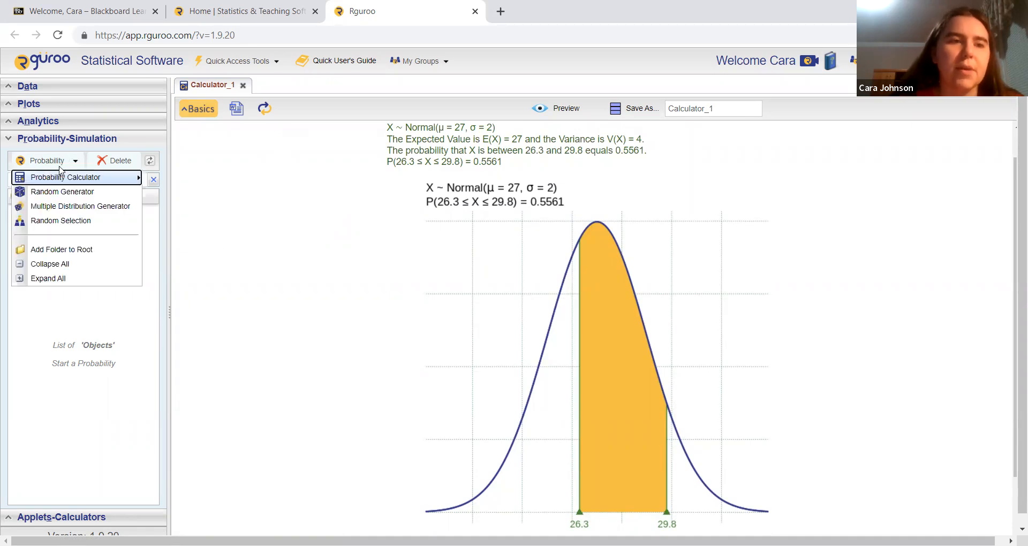
pyautogui.moveTo(81, 177)
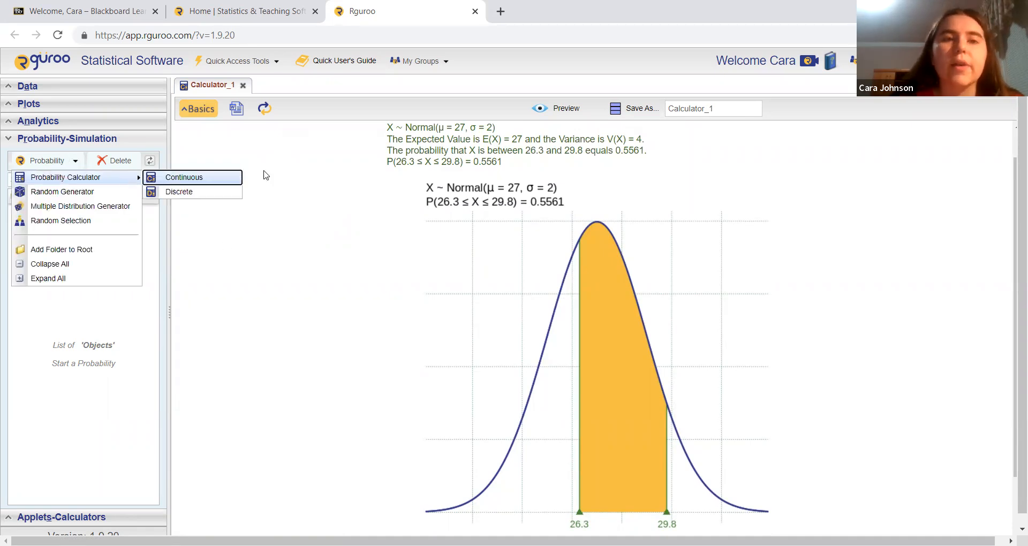
pyautogui.click(90, 141)
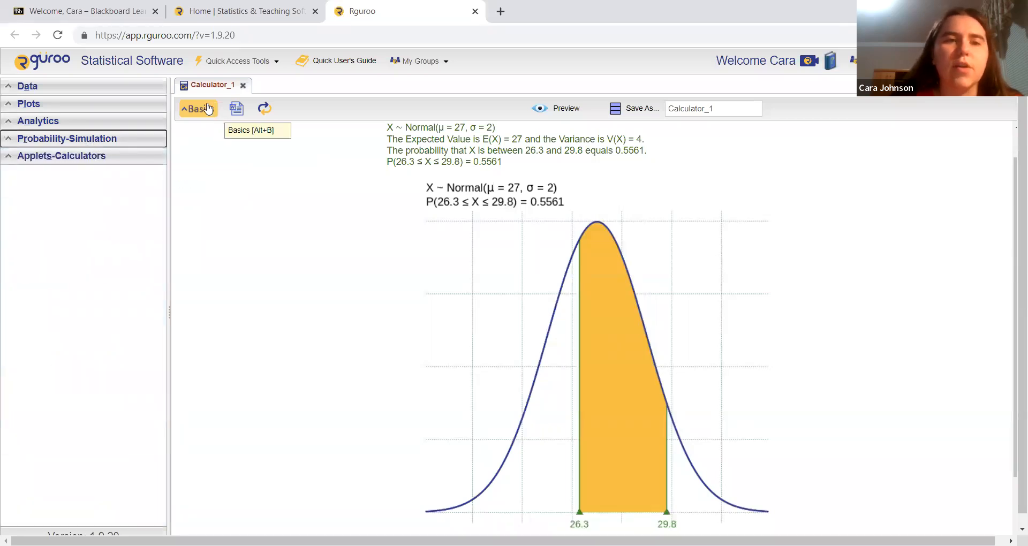
# Change the calculation to the probability above 25 and preview the result with its graph.
pyautogui.click(208, 108)
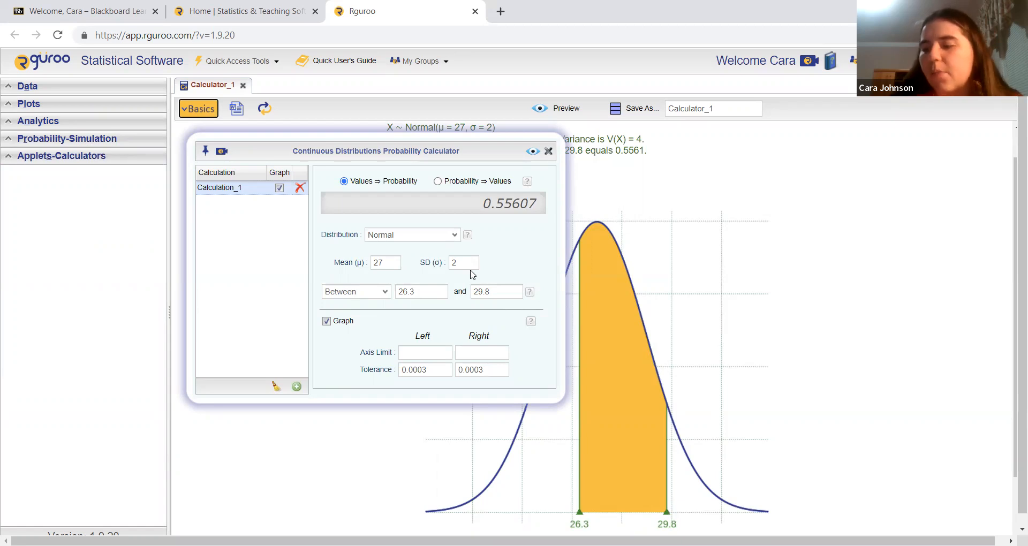
pyautogui.click(385, 293)
pyautogui.click(378, 316)
pyautogui.click(407, 294)
pyautogui.write('25')
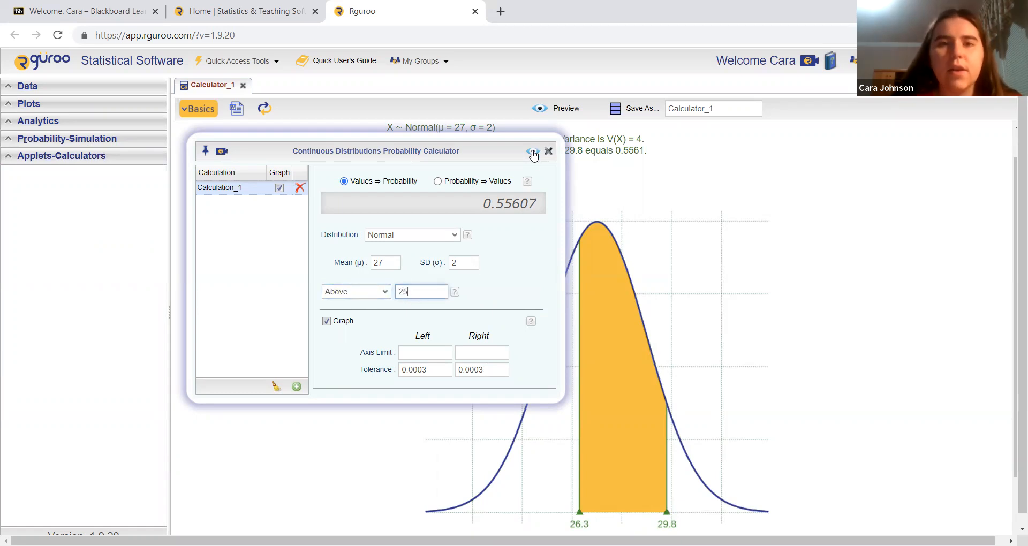
pyautogui.click(532, 152)
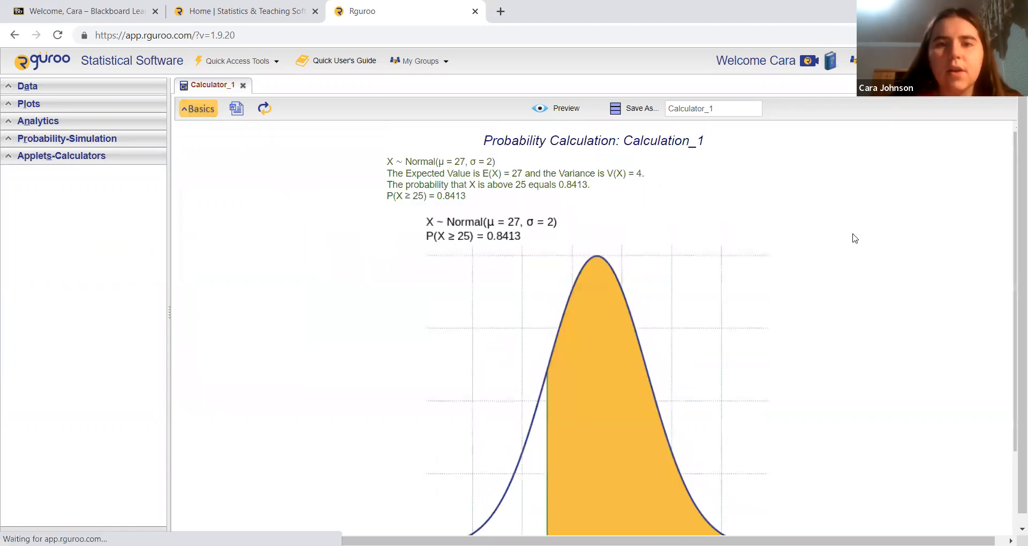
pyautogui.scroll(-1, 856, 238)
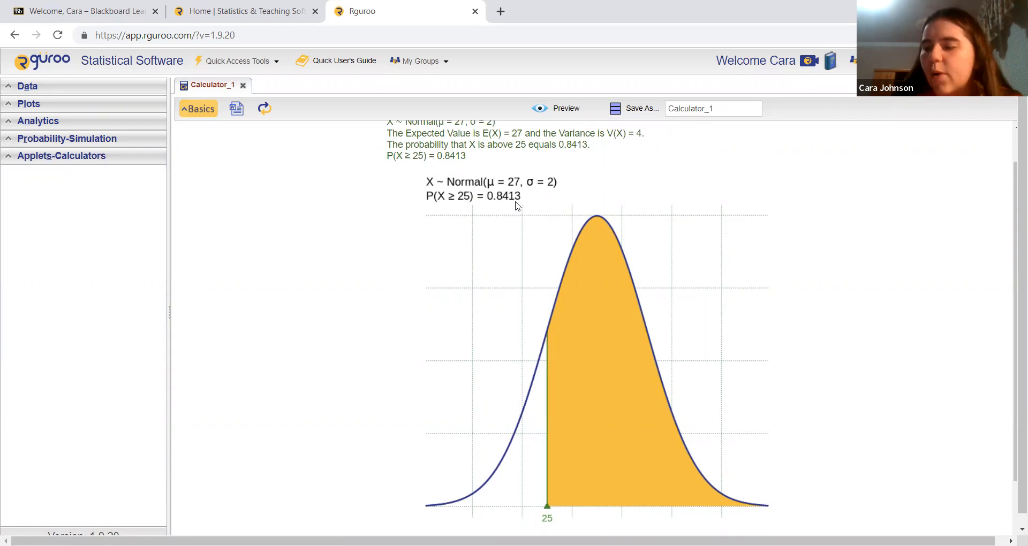
# Change the calculation to the probability below 20, preview the result and look over its graph.
pyautogui.click(201, 109)
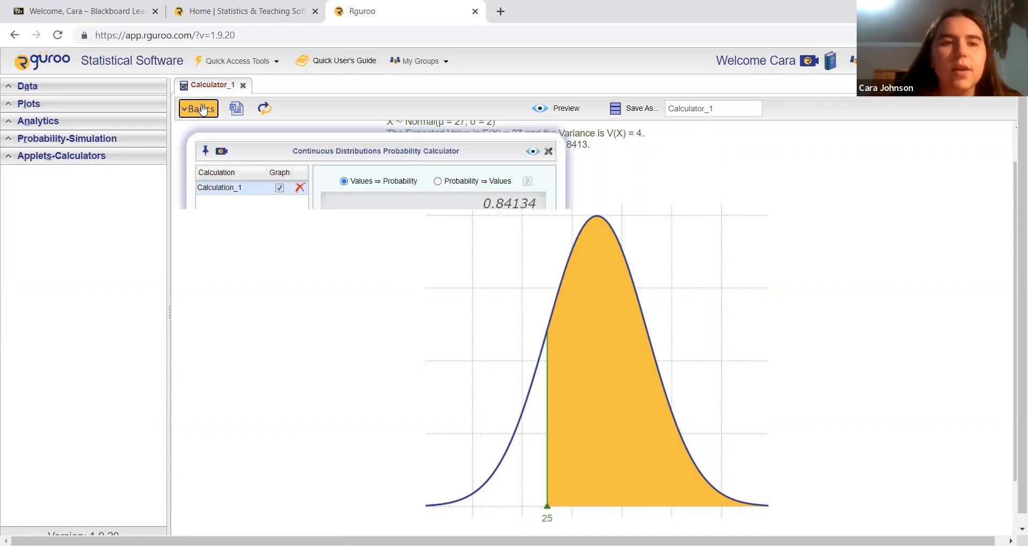
pyautogui.click(383, 293)
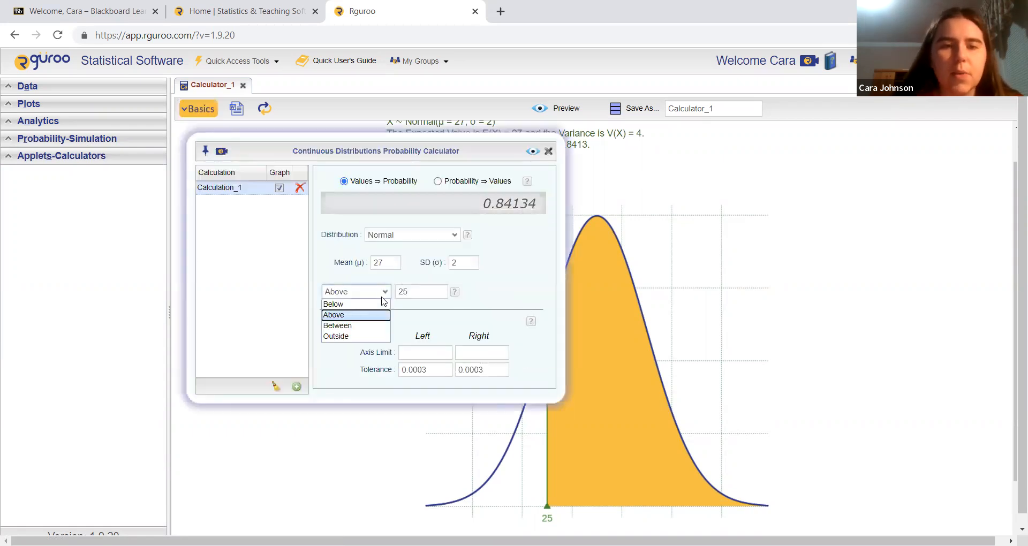
pyautogui.click(348, 304)
pyautogui.click(423, 293)
pyautogui.write('20')
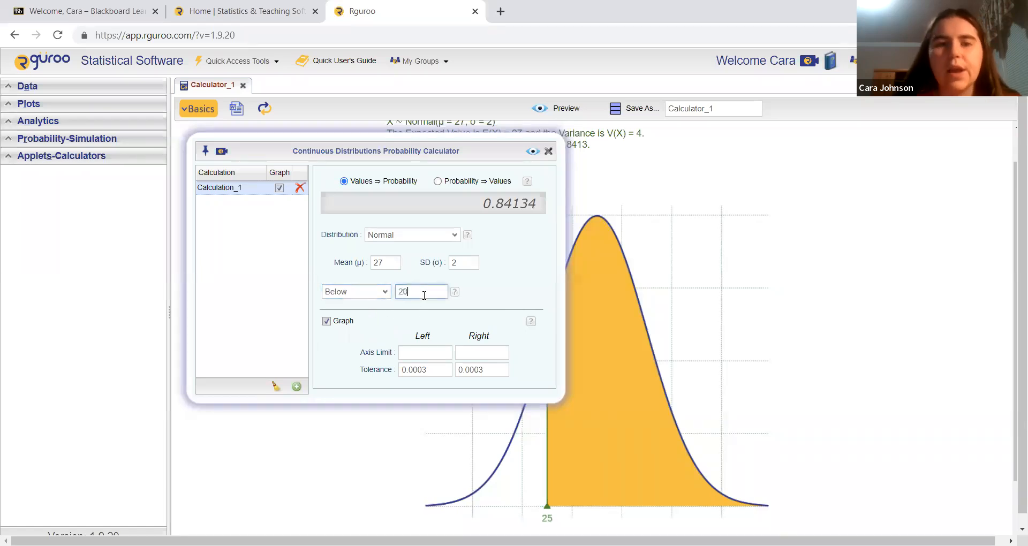
pyautogui.click(531, 152)
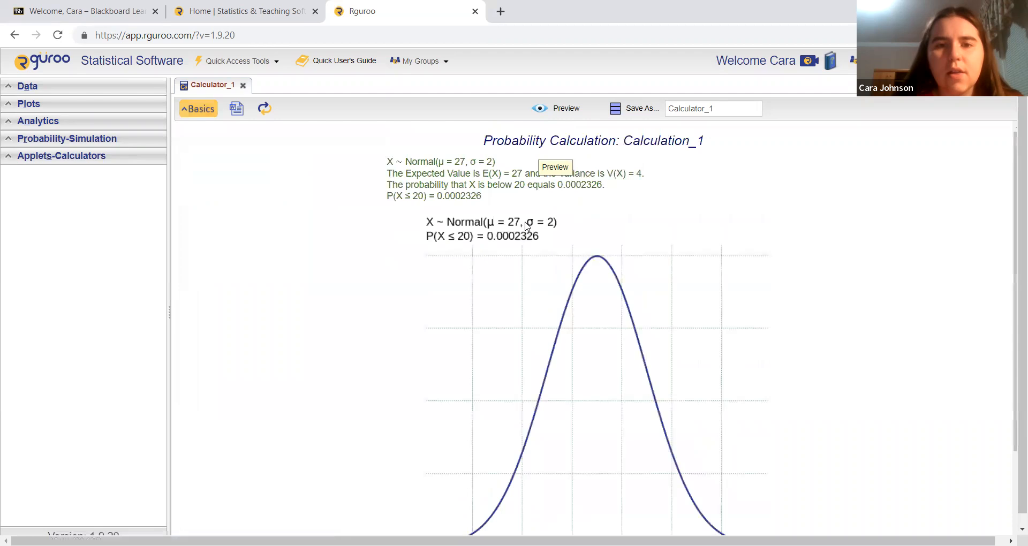
pyautogui.scroll(-1, 527, 226)
pyautogui.scroll(-1, 527, 201)
pyautogui.scroll(-1, 528, 202)
pyautogui.scroll(2, 528, 202)
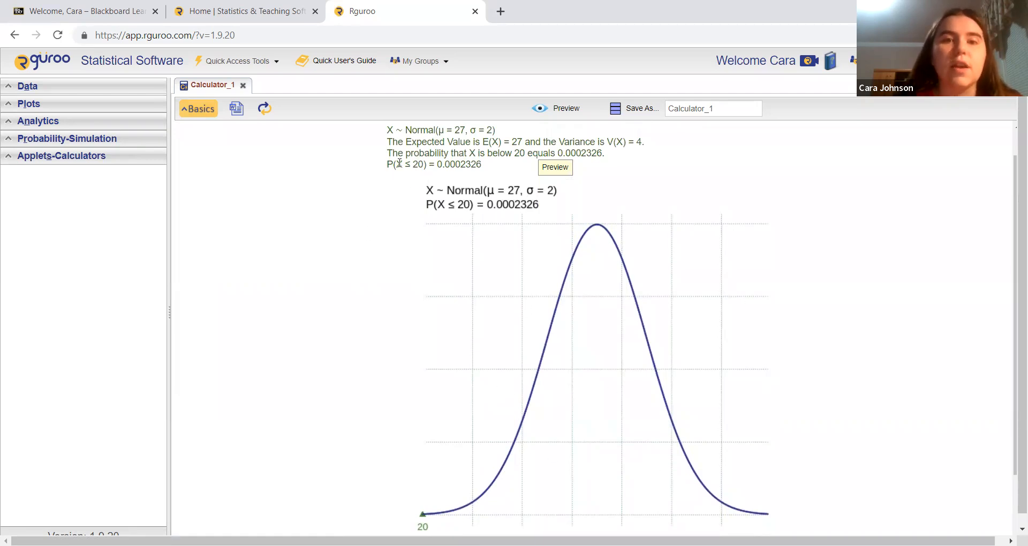
pyautogui.scroll(-1, 793, 281)
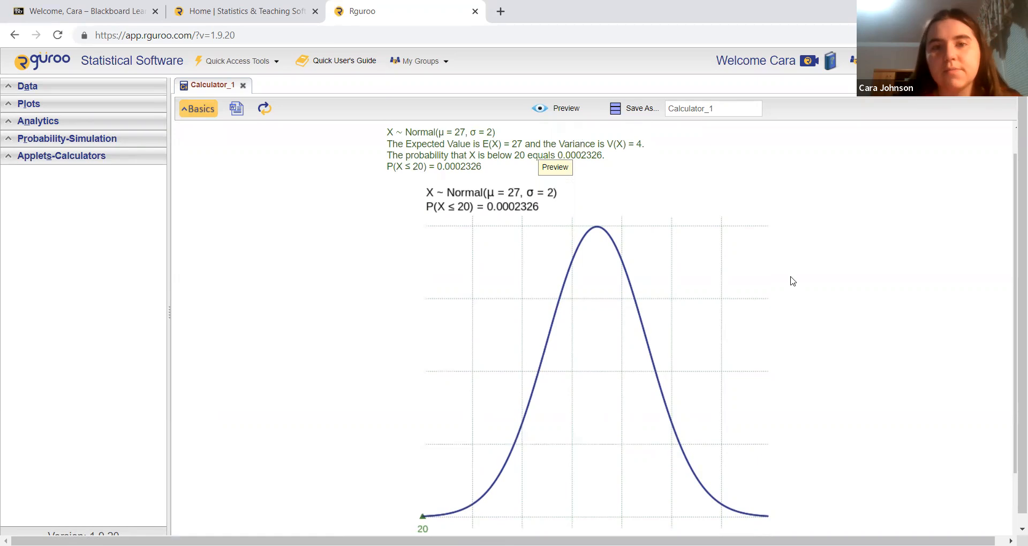
pyautogui.scroll(1, 887, 288)
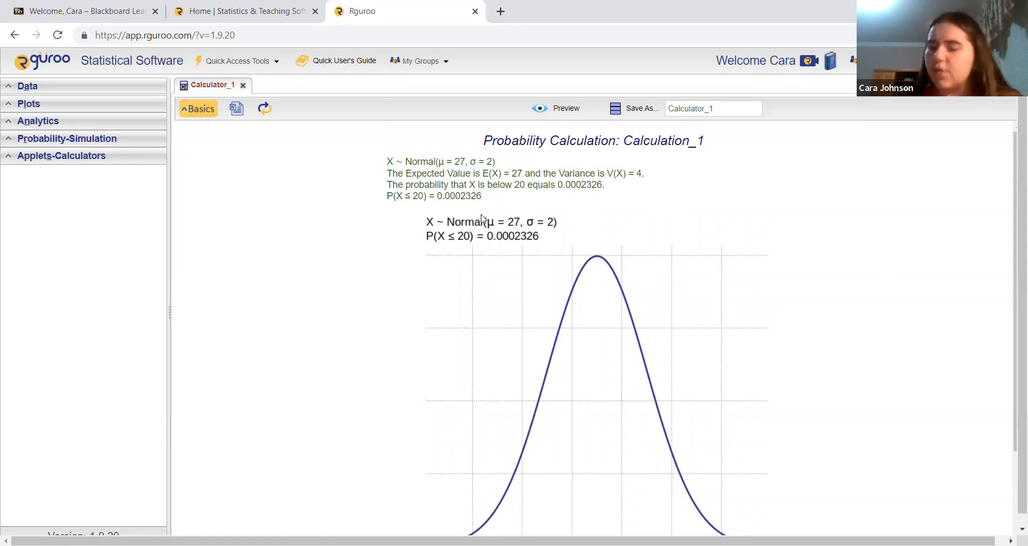
# Switch the calculator to Probability ⇒ Values, enter a lower-tail probability of 0.7 and preview the result.
pyautogui.click(194, 112)
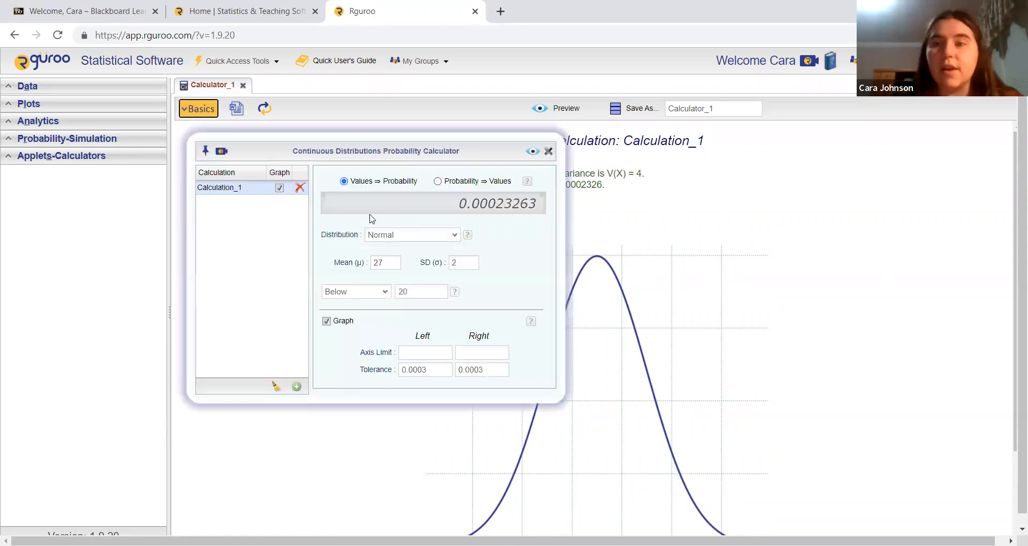
pyautogui.click(438, 182)
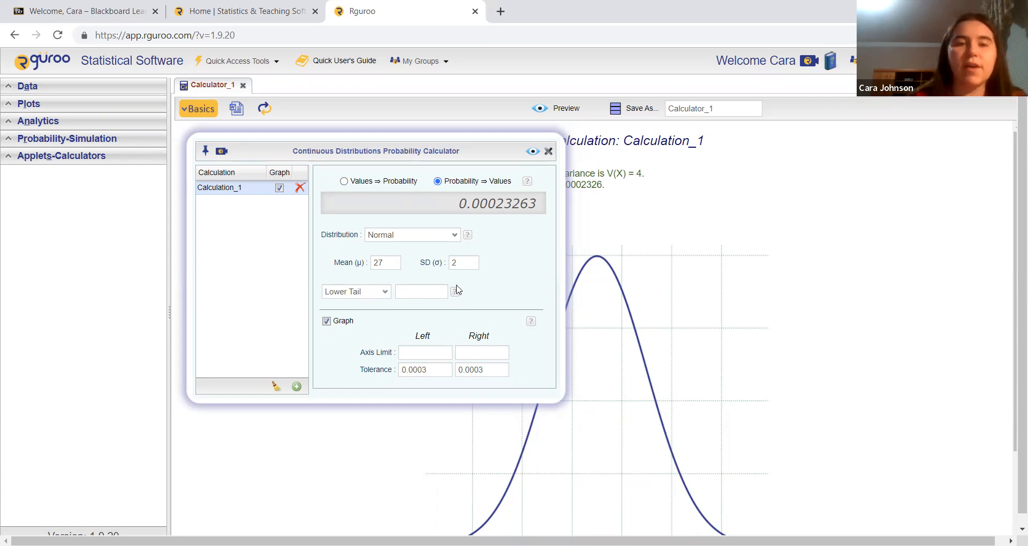
pyautogui.click(428, 292)
pyautogui.write('0.7')
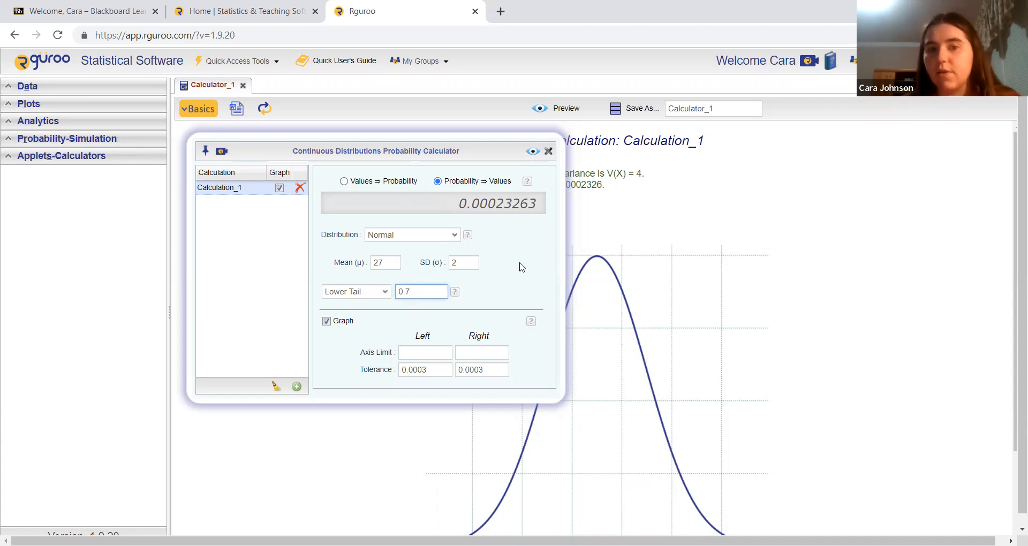
pyautogui.click(533, 152)
pyautogui.scroll(-1, 610, 233)
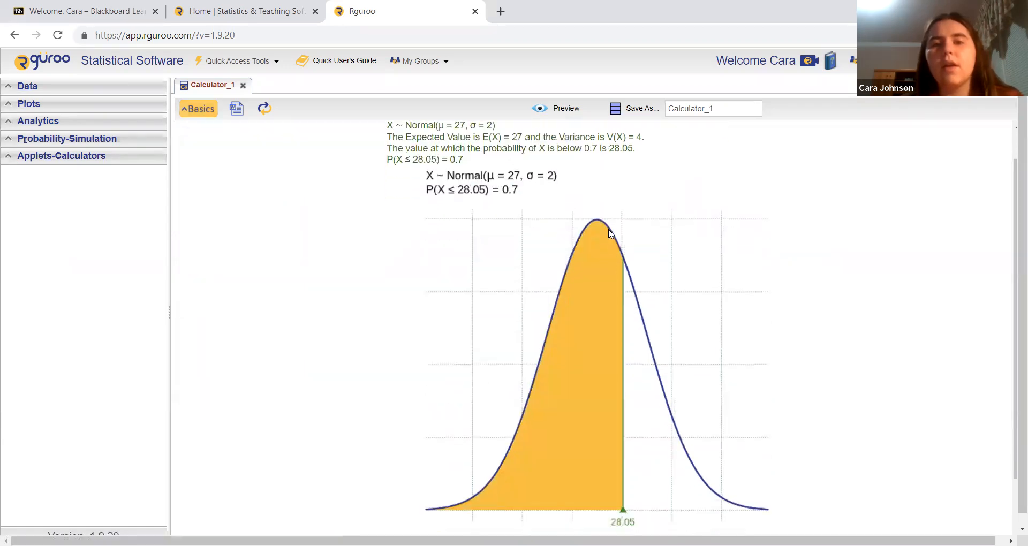
pyautogui.scroll(1, 609, 229)
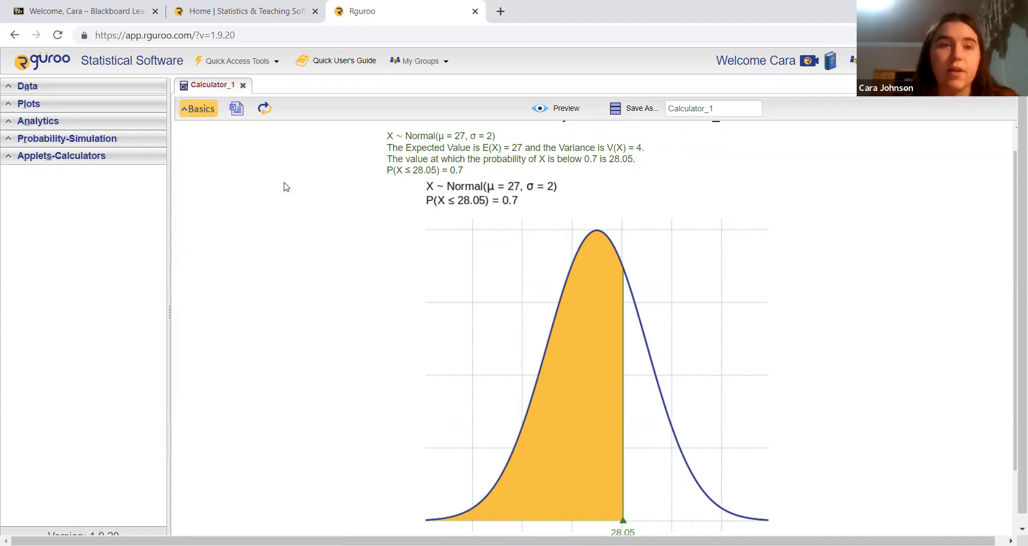
# Change the inverse calculation to an upper-tail probability of 0.05 and preview the result.
pyautogui.click(193, 111)
pyautogui.click(377, 294)
pyautogui.click(356, 311)
pyautogui.click(413, 293)
pyautogui.write('0.05')
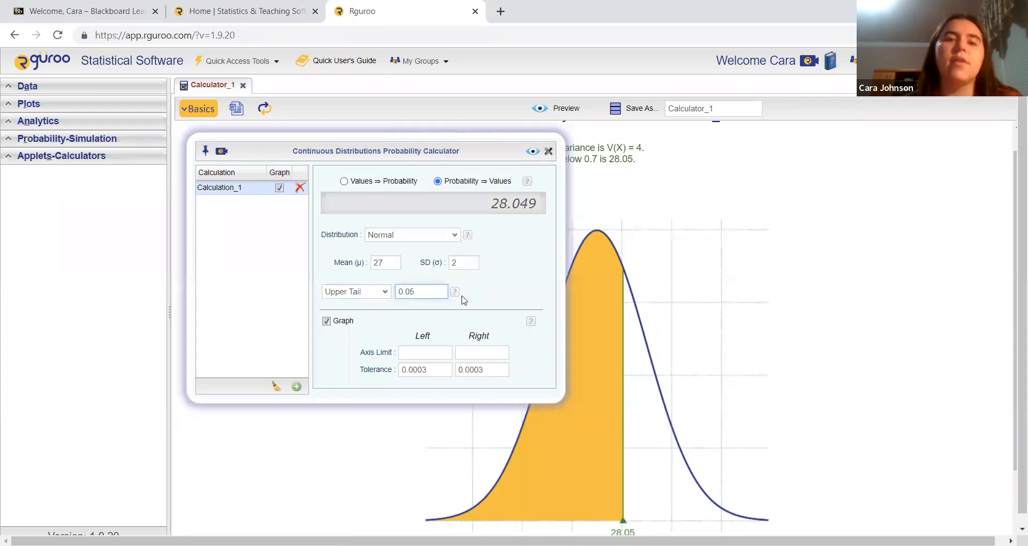
pyautogui.click(532, 151)
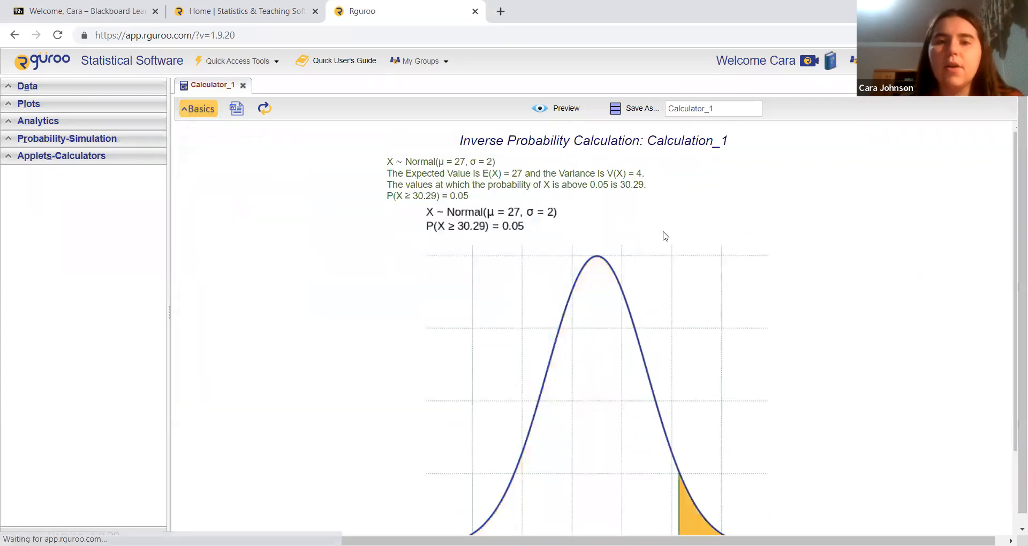
pyautogui.scroll(-1, 616, 236)
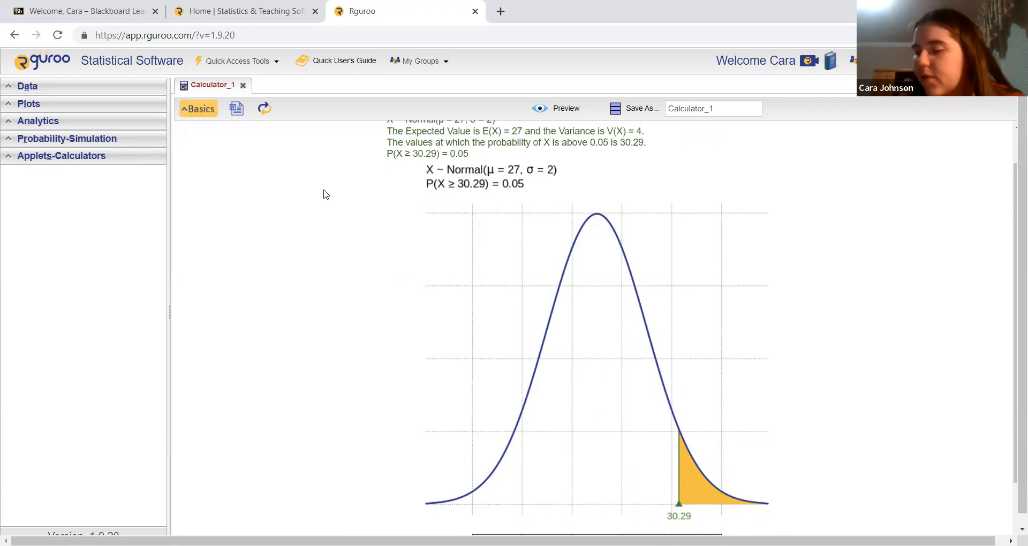
# Change the inverse calculation to Between Tails with 0.25 in each tail, preview the result and look over its graph.
pyautogui.click(202, 111)
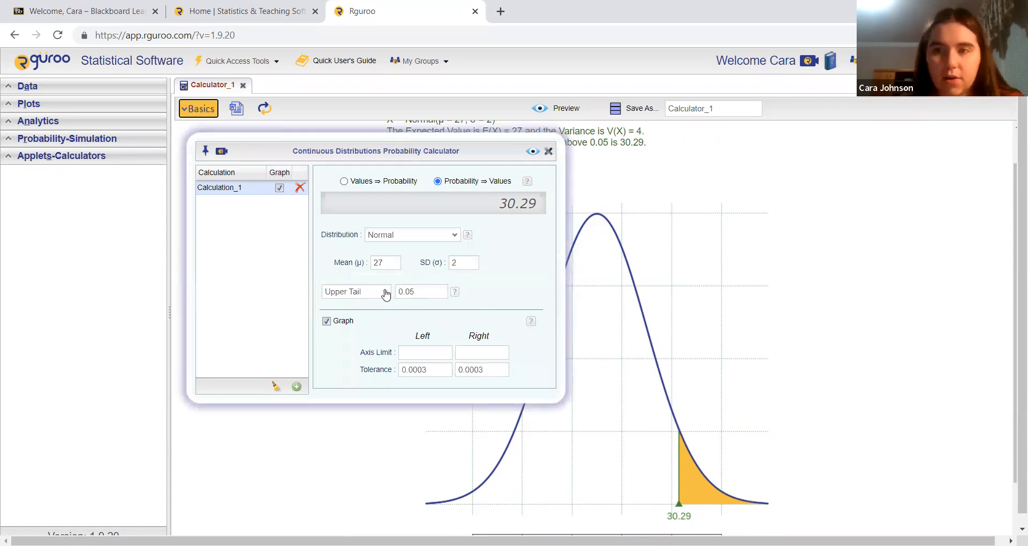
pyautogui.click(386, 294)
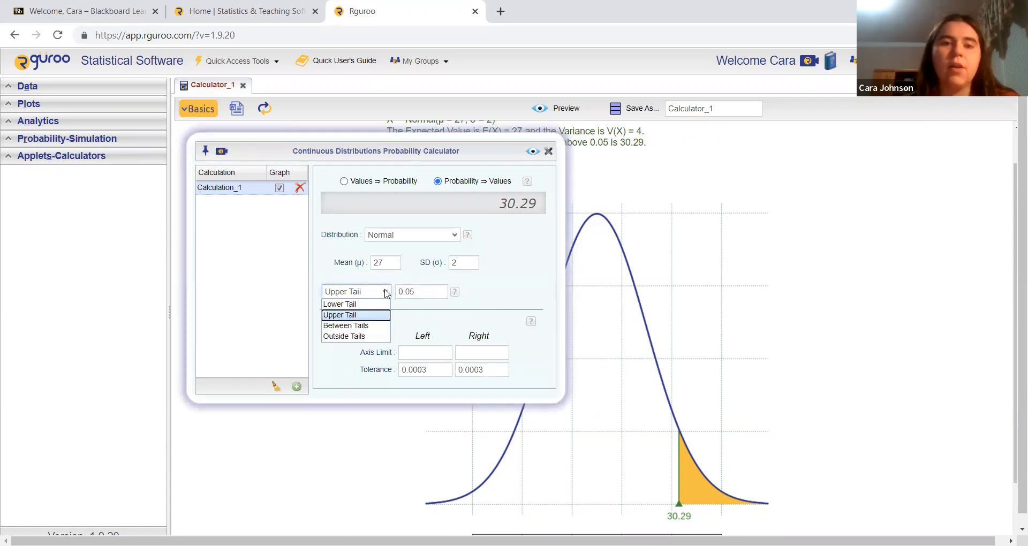
pyautogui.click(364, 324)
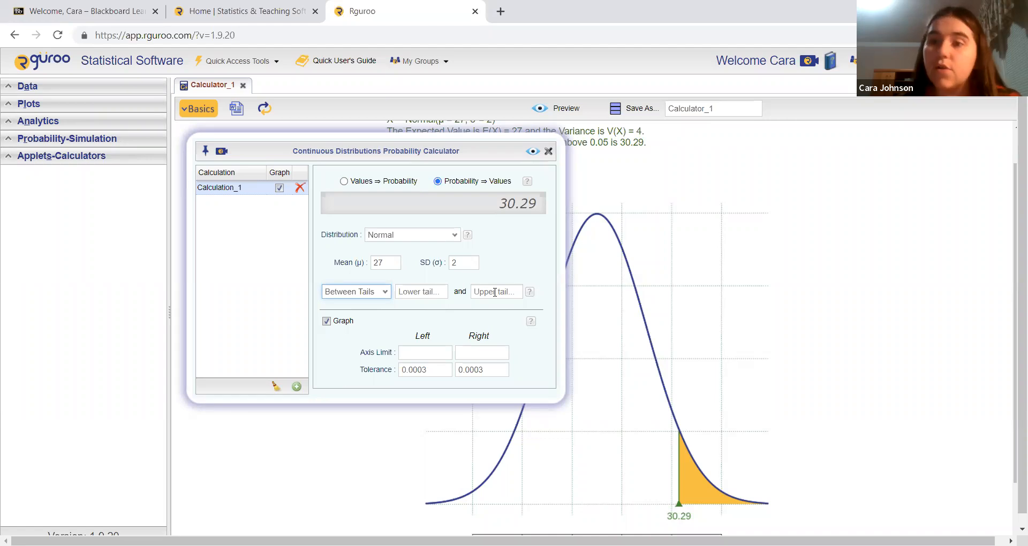
pyautogui.click(425, 297)
pyautogui.write('0.25')
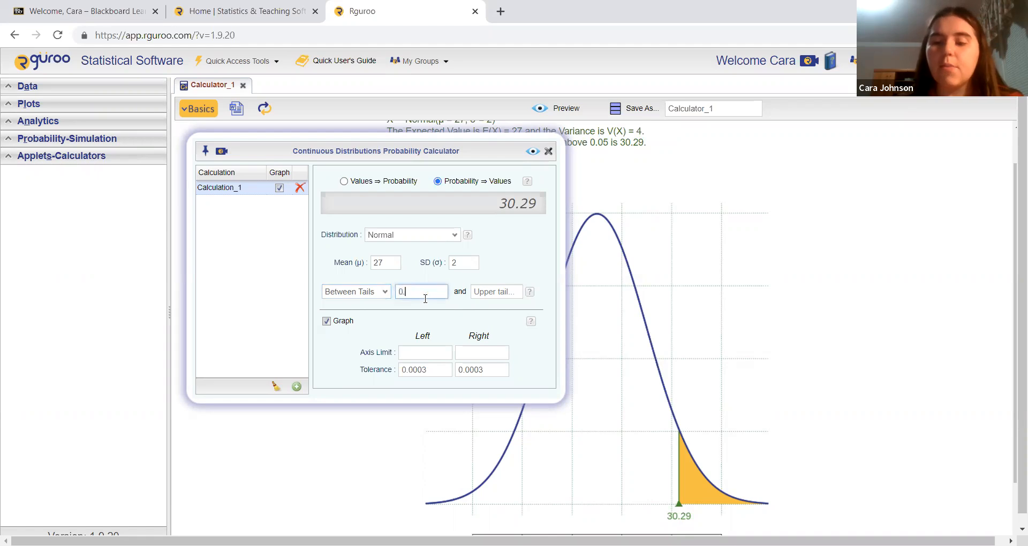
pyautogui.click(497, 291)
pyautogui.write('0.25')
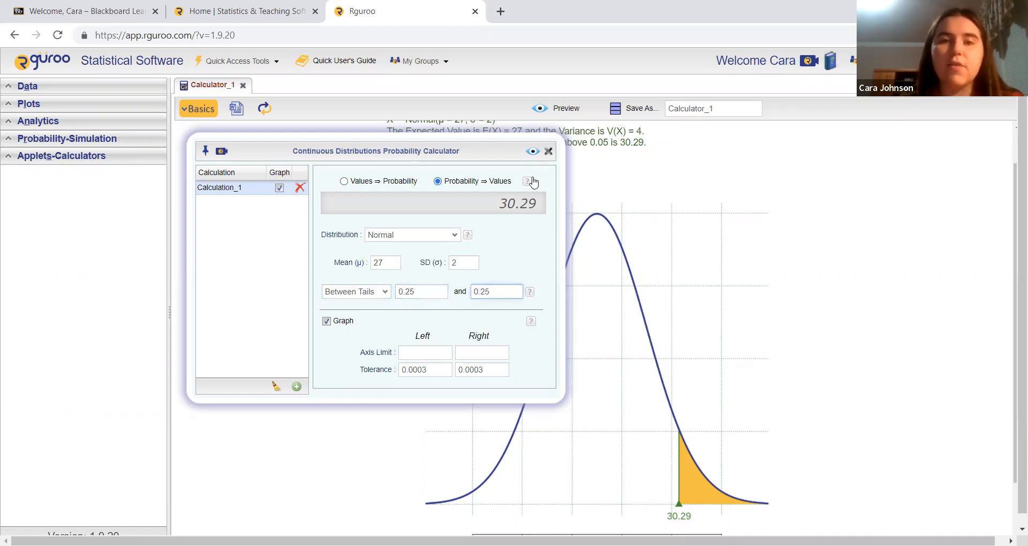
pyautogui.click(533, 151)
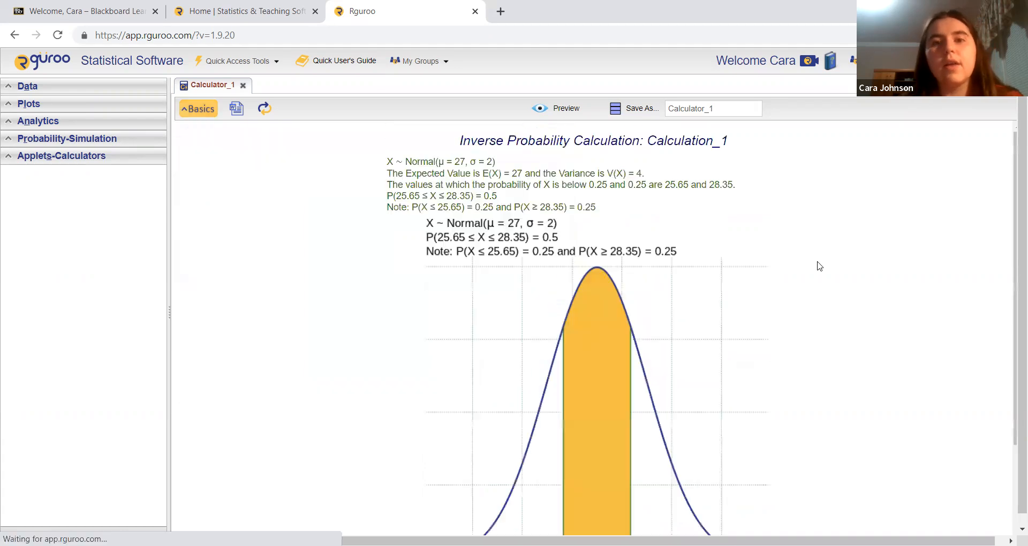
pyautogui.scroll(-1, 819, 267)
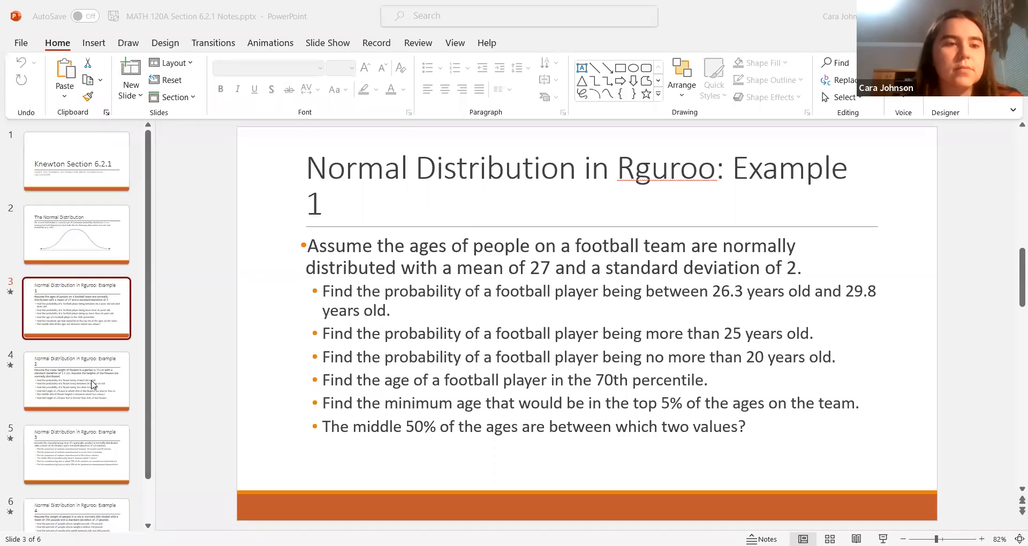
pyautogui.click(92, 384)
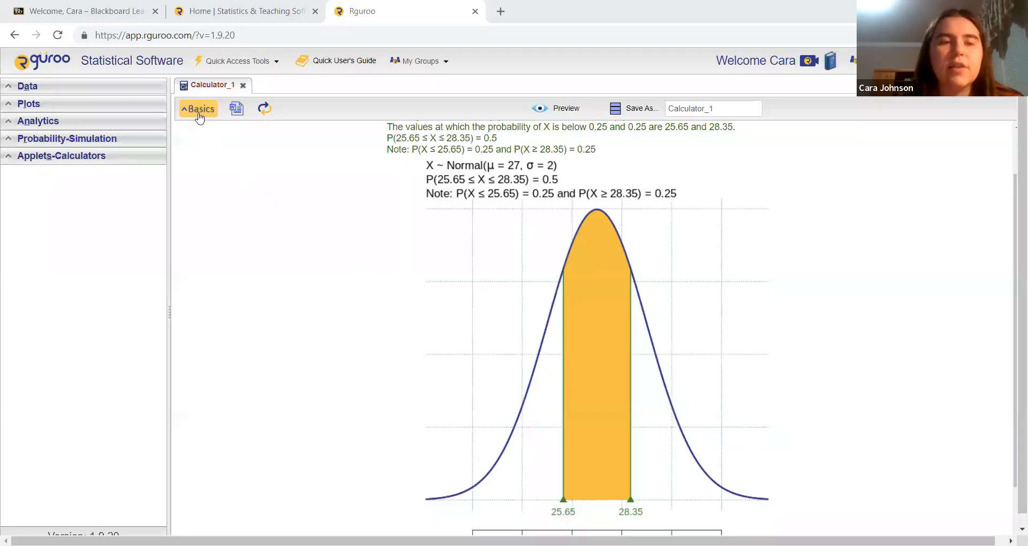
# Set the normal distribution's mean to 15 and its standard deviation to 1.2.
pyautogui.click(198, 113)
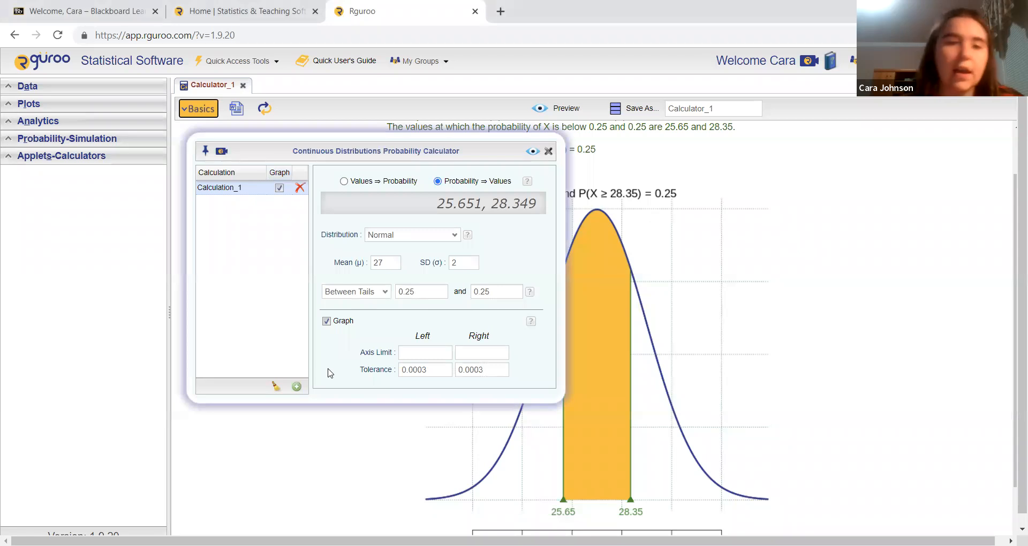
pyautogui.click(390, 258)
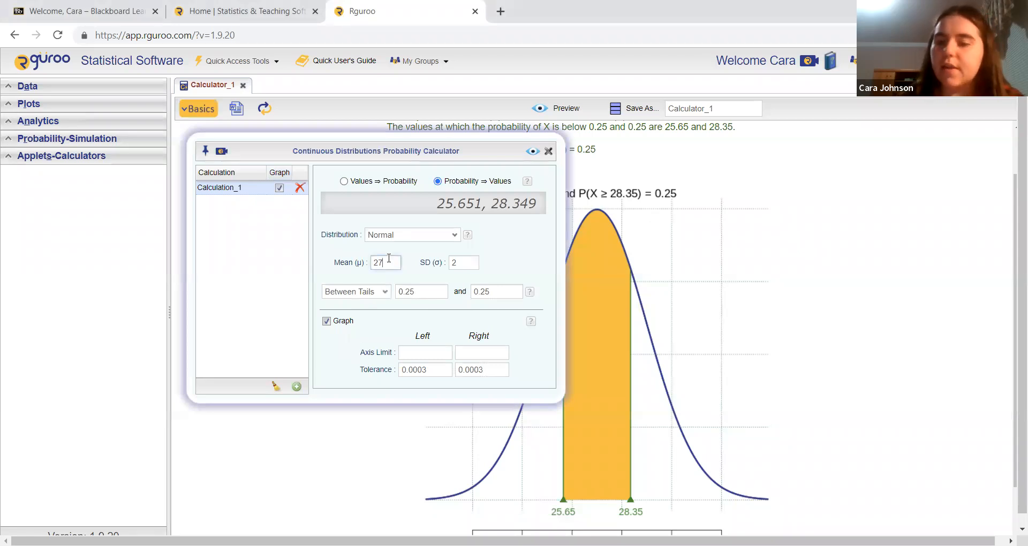
pyautogui.press('BackSpace')
pyautogui.press('BackSpace')
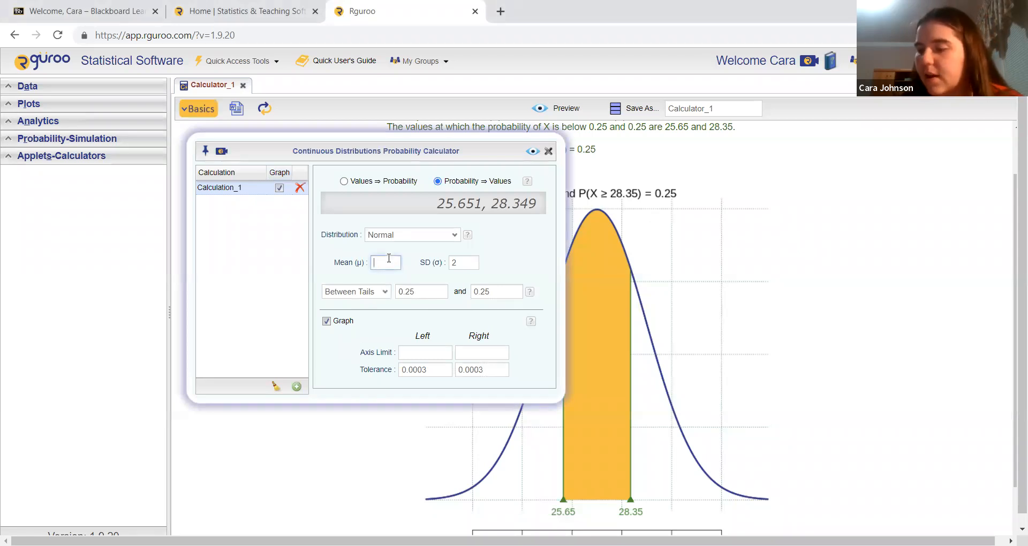
pyautogui.write('15')
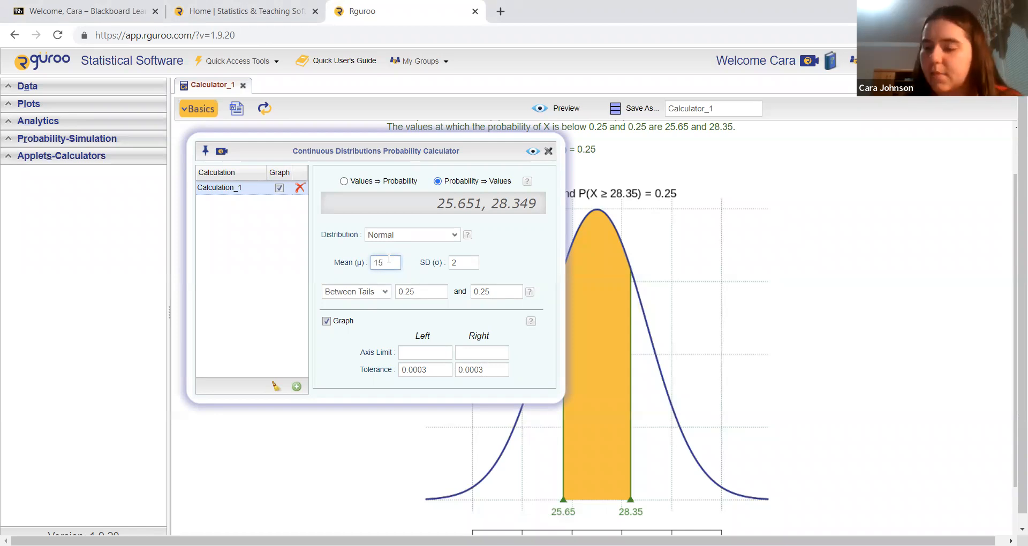
pyautogui.click(458, 262)
pyautogui.press('BackSpace')
pyautogui.write('12')
pyautogui.click(458, 262)
pyautogui.write('.')
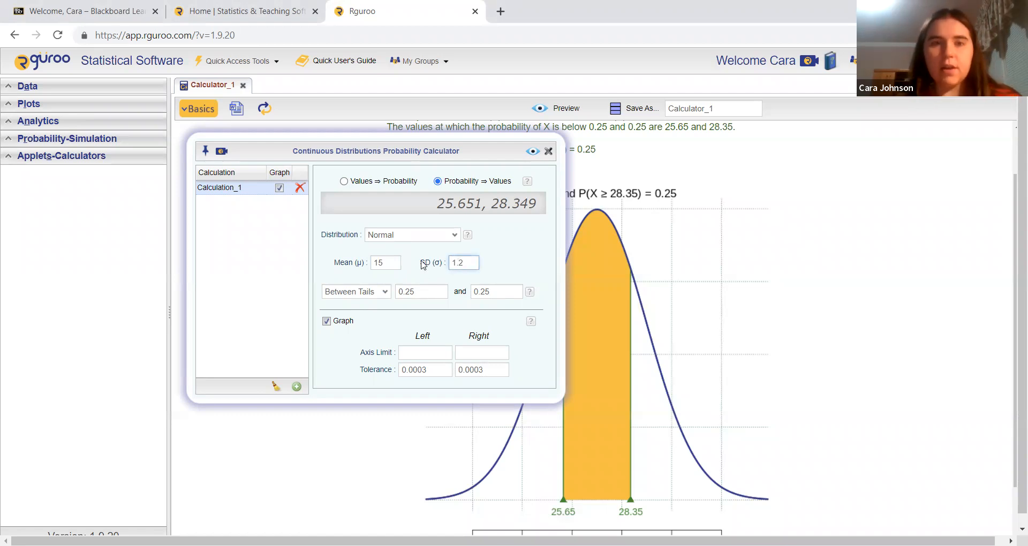
# Switch the calculator to Values ⇒ Probability, calculate the probability above 18 and preview the result.
pyautogui.click(345, 181)
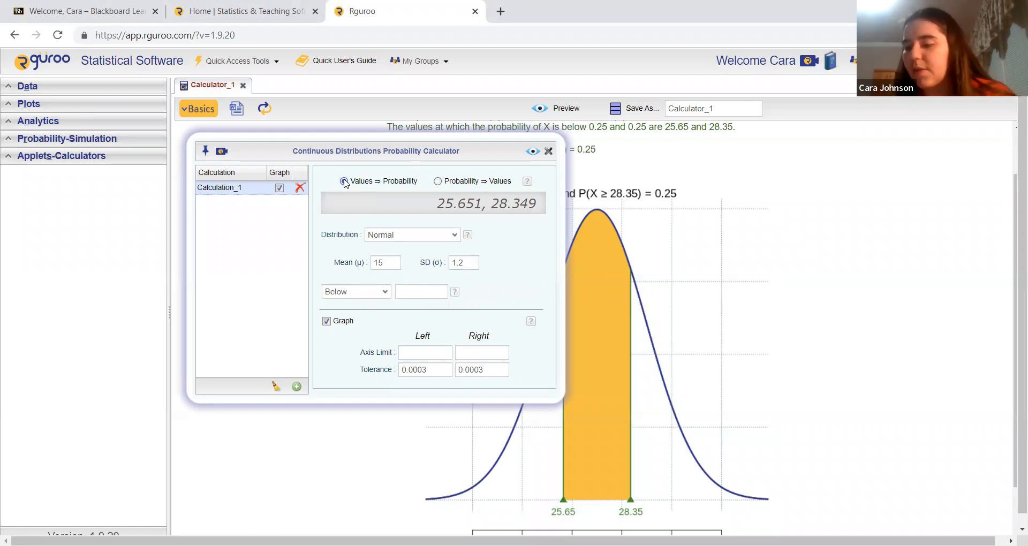
pyautogui.click(385, 293)
pyautogui.click(379, 315)
pyautogui.click(411, 293)
pyautogui.write('18')
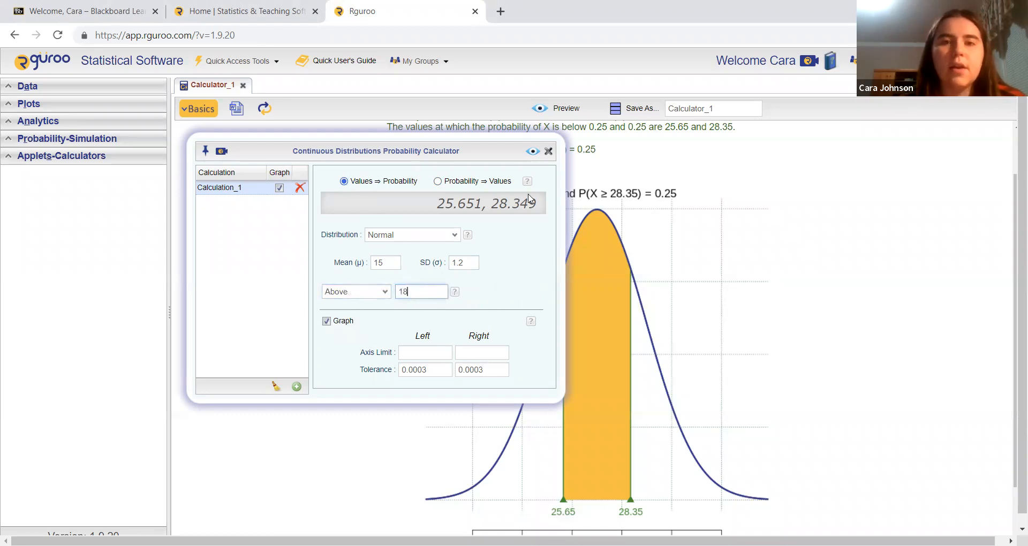
pyautogui.click(533, 151)
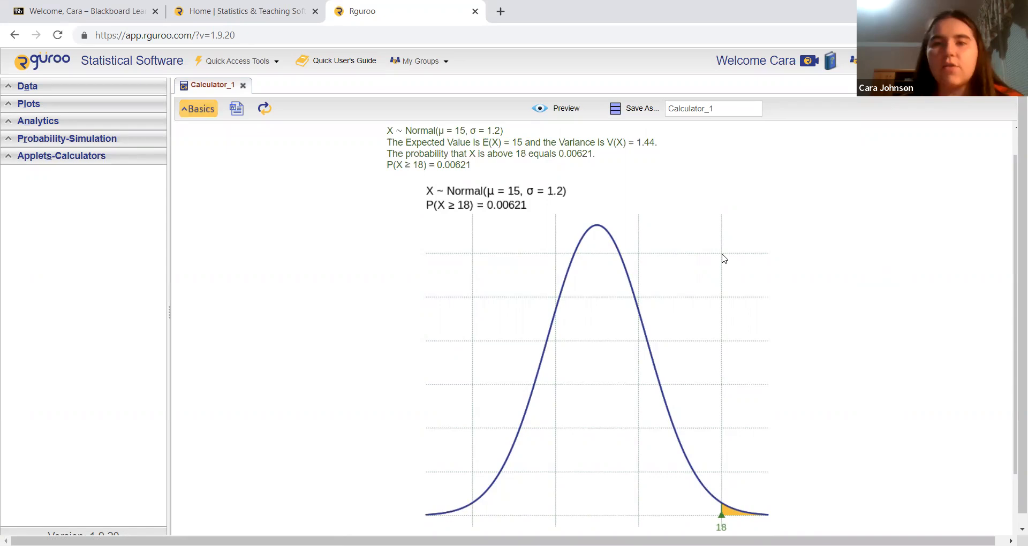
# Change the calculation to the probability between 20 and 25, preview the result and look over its graph.
pyautogui.click(198, 110)
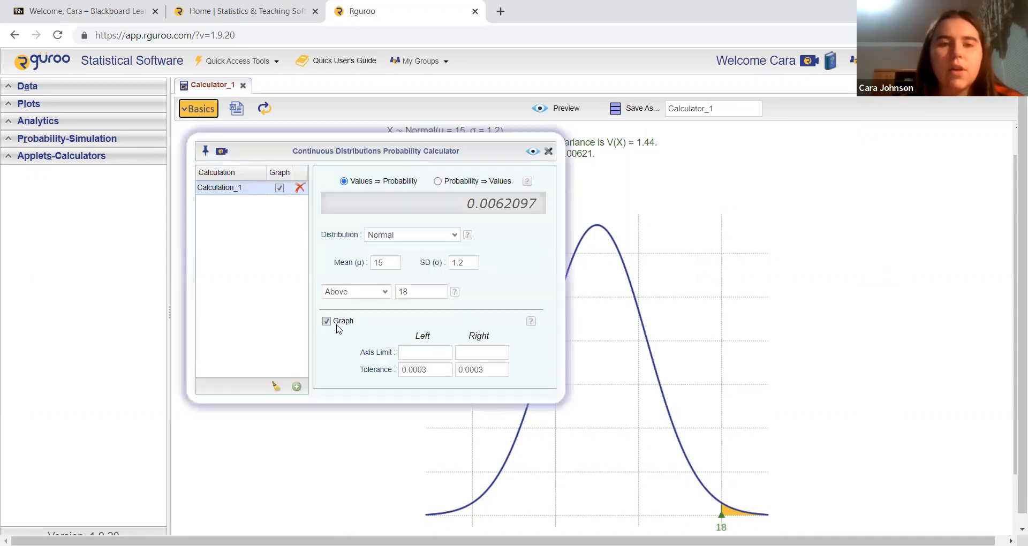
pyautogui.click(376, 294)
pyautogui.click(379, 327)
pyautogui.click(443, 289)
pyautogui.write('20')
pyautogui.press('Tab')
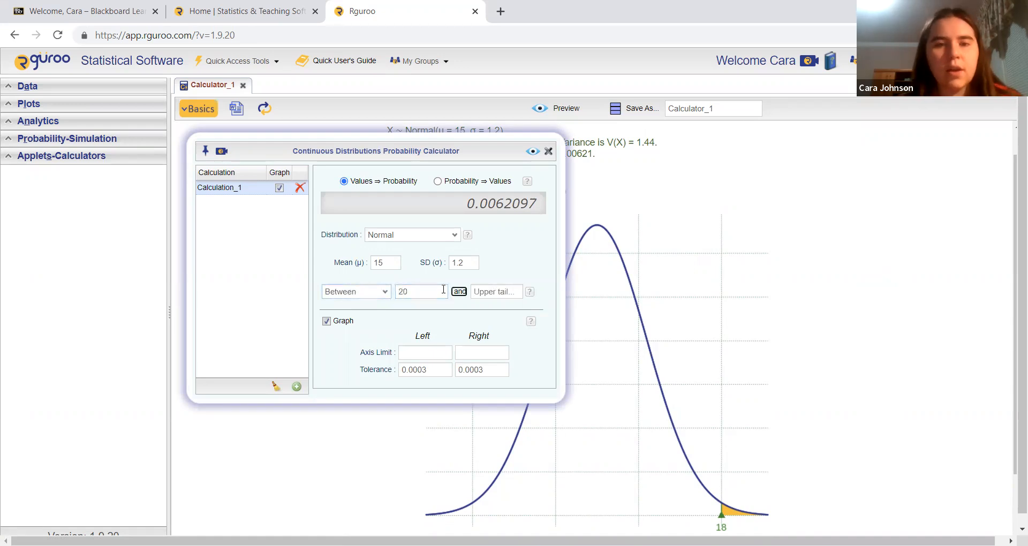
pyautogui.write('25')
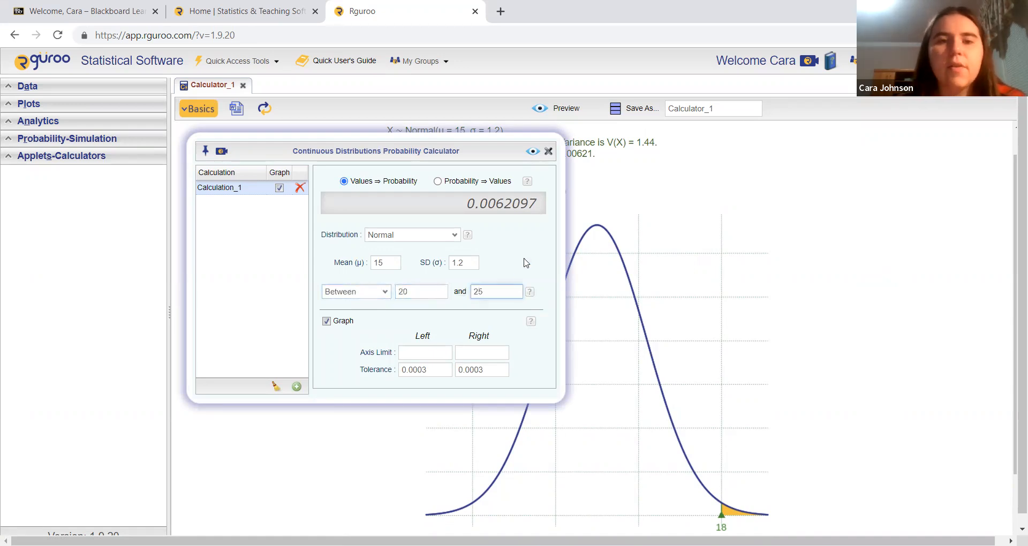
pyautogui.click(533, 151)
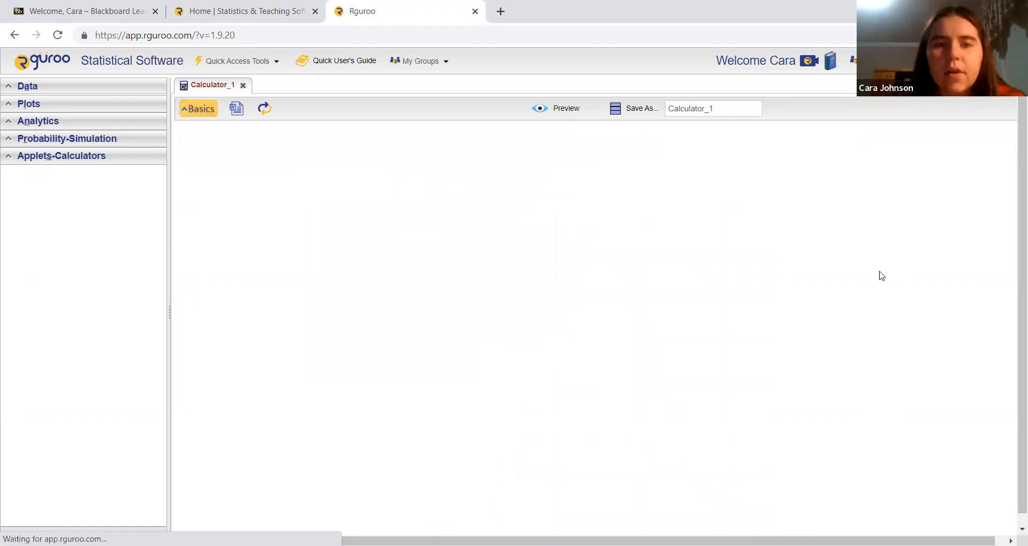
pyautogui.scroll(-1, 882, 275)
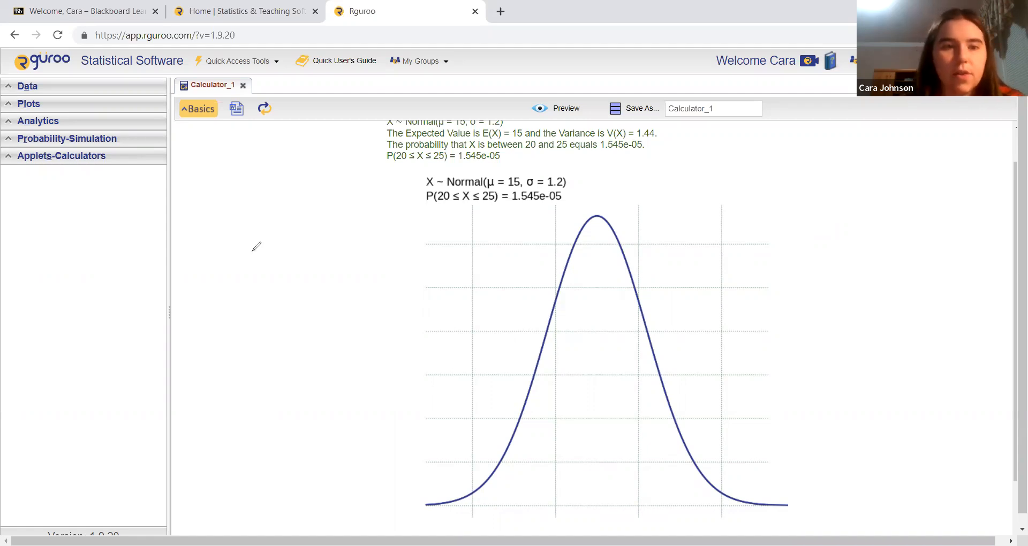
# Handwrite the decimal form 0.00001545 beside the graph as an annotation and erase it.
pyautogui.moveTo(252, 251); pyautogui.dragTo(253, 252)
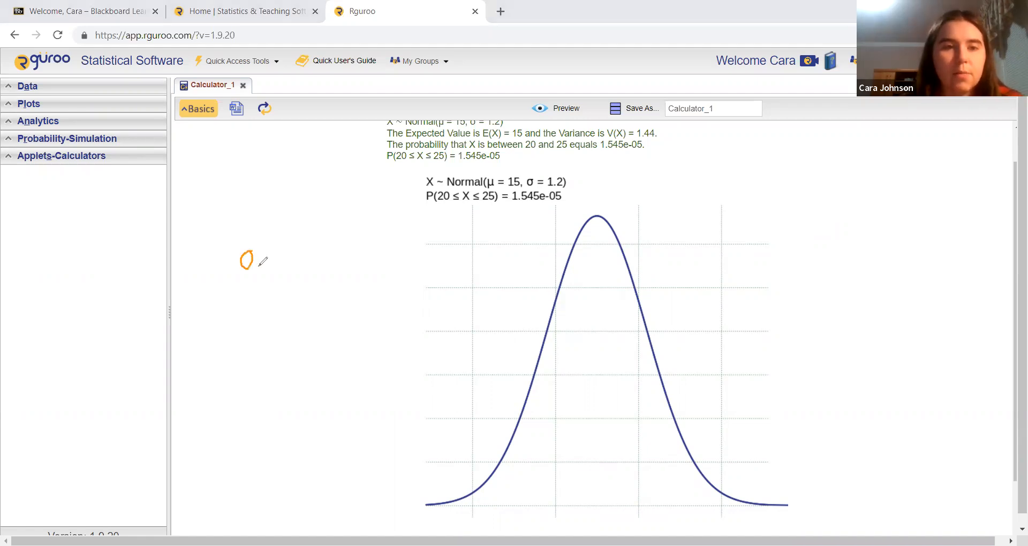
pyautogui.click(258, 266)
pyautogui.moveTo(272, 255)
pyautogui.mouseDown()
pyautogui.moveTo(337, 263)
pyautogui.moveTo(351, 252)
pyautogui.moveTo(373, 261)
pyautogui.moveTo(367, 268)
pyautogui.moveTo(380, 264)
pyautogui.mouseUp()
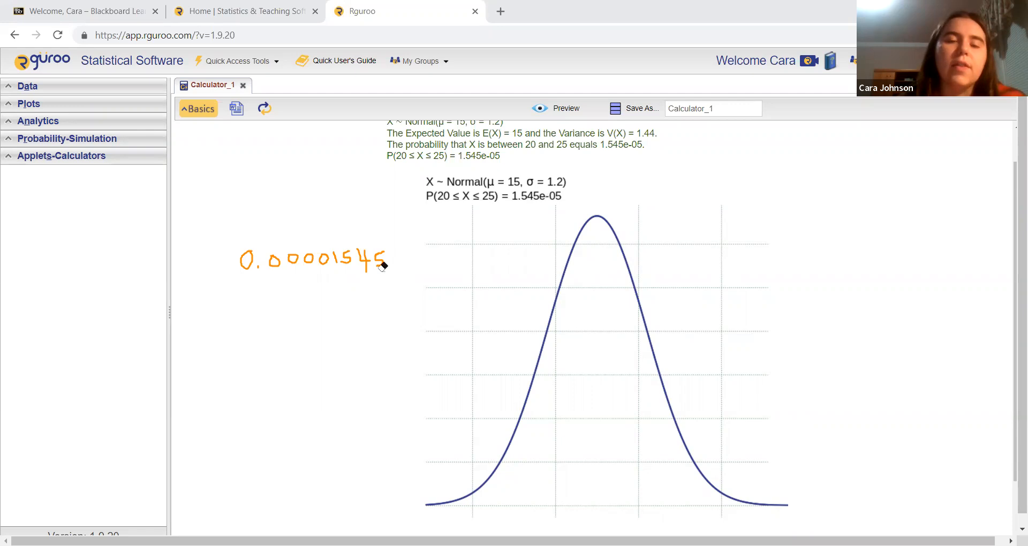
pyautogui.moveTo(386, 260)
pyautogui.mouseDown()
pyautogui.moveTo(249, 260)
pyautogui.moveTo(367, 252)
pyautogui.mouseUp()
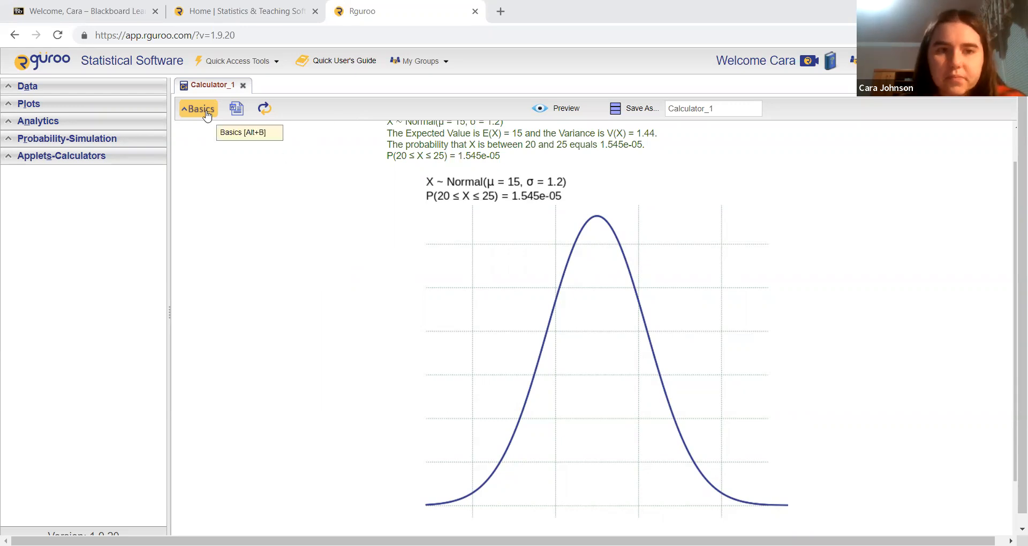
# Change the calculation to the probability below 13 and preview the result with its graph.
pyautogui.hotkey('alt', 'b')
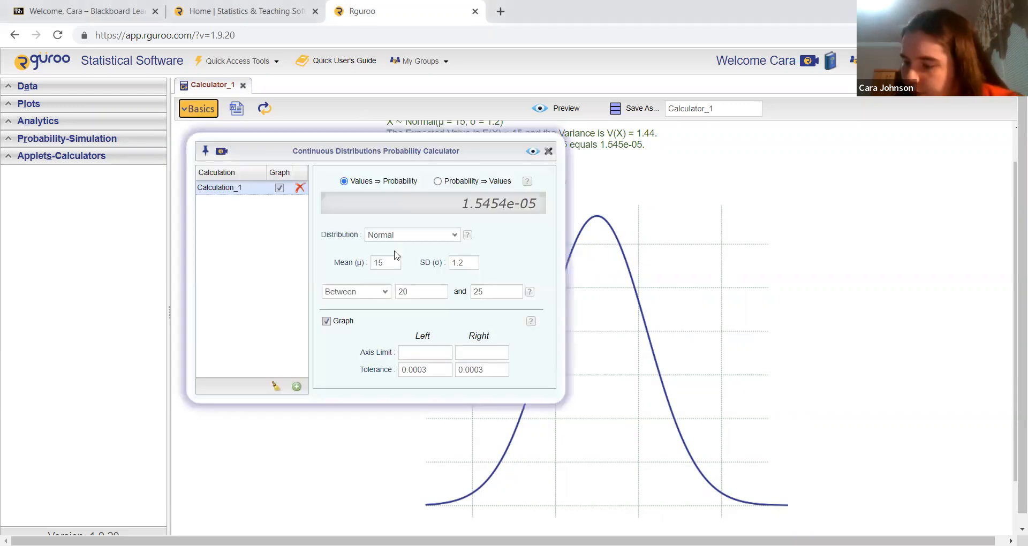
pyautogui.click(383, 292)
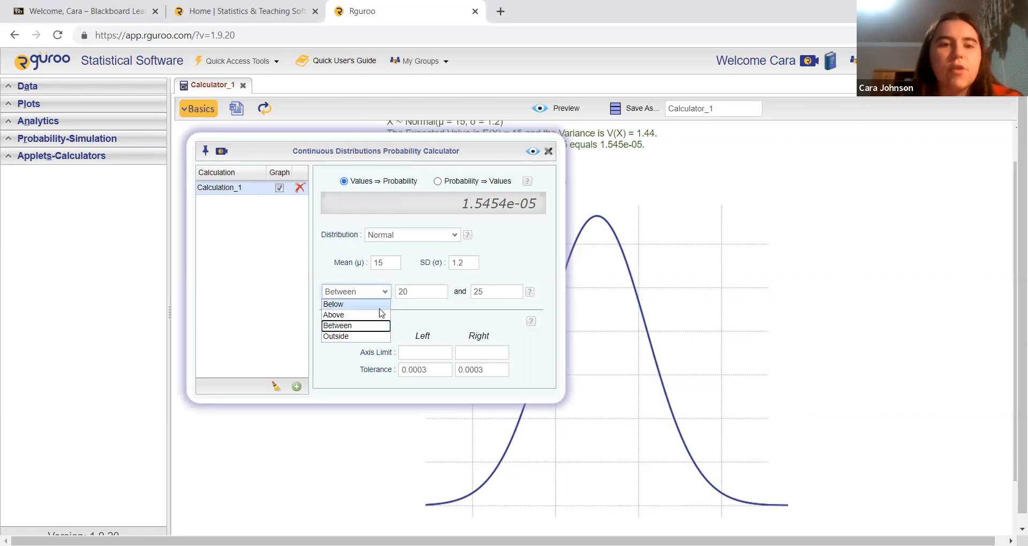
pyautogui.click(377, 310)
pyautogui.doubleClick(412, 291)
pyautogui.write('13')
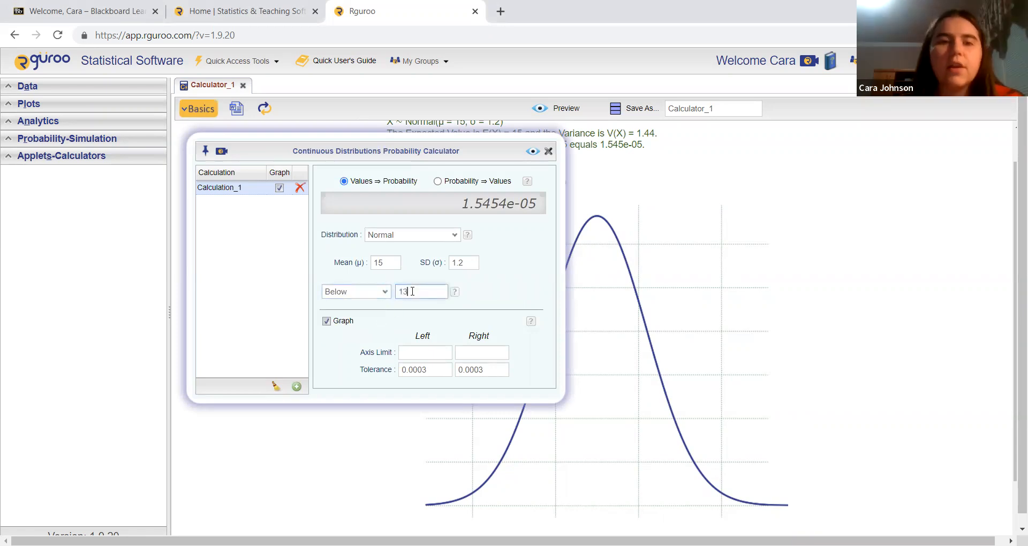
pyautogui.click(533, 151)
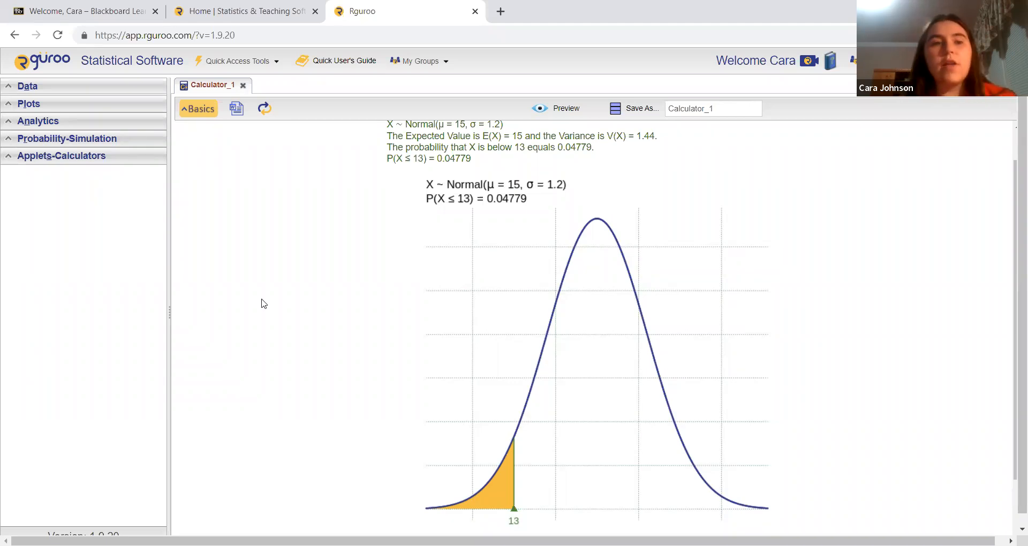
# Switch the calculator to Probability ⇒ Values, enter a lower-tail probability of 0.4 and preview the result.
pyautogui.click(201, 113)
pyautogui.click(437, 181)
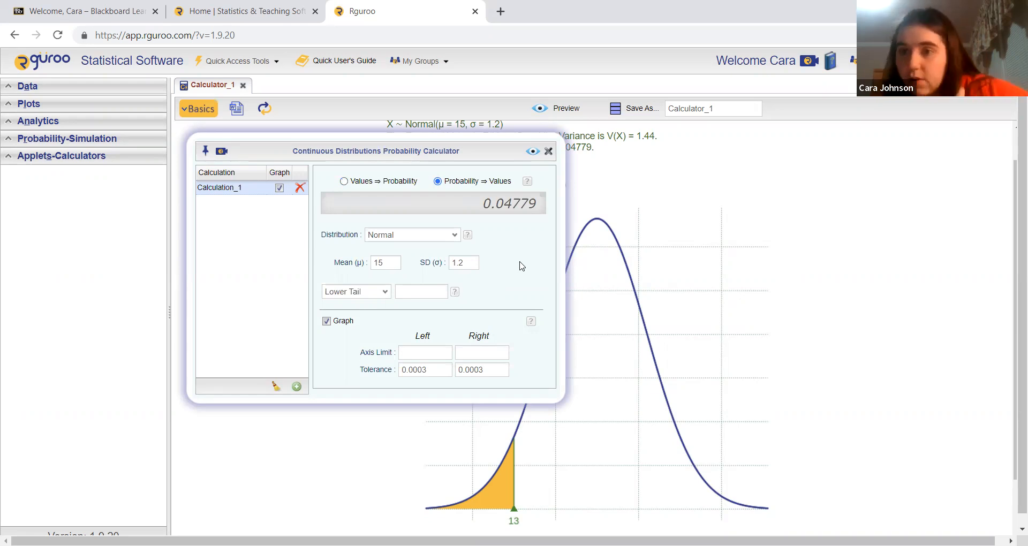
pyautogui.click(409, 291)
pyautogui.write('0.4')
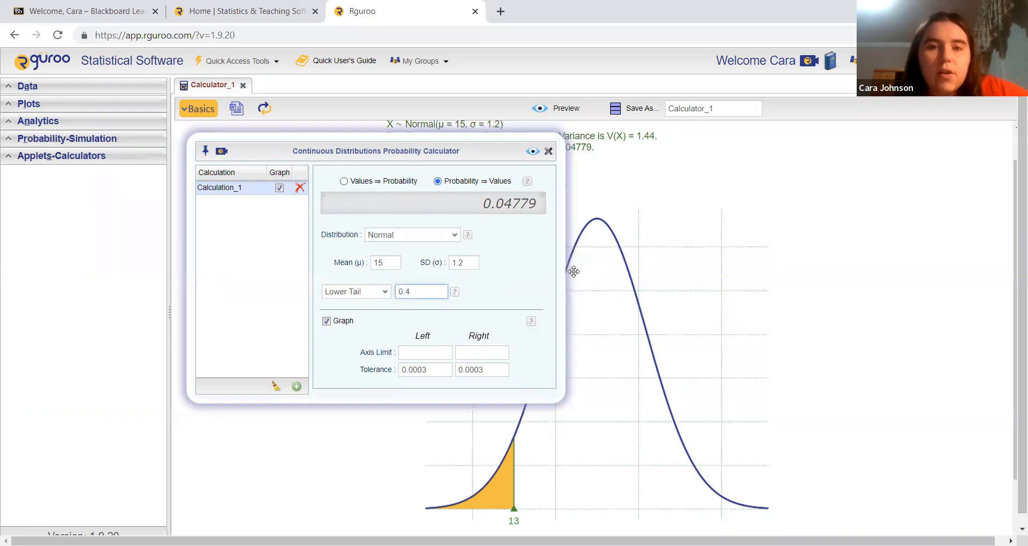
pyautogui.click(533, 152)
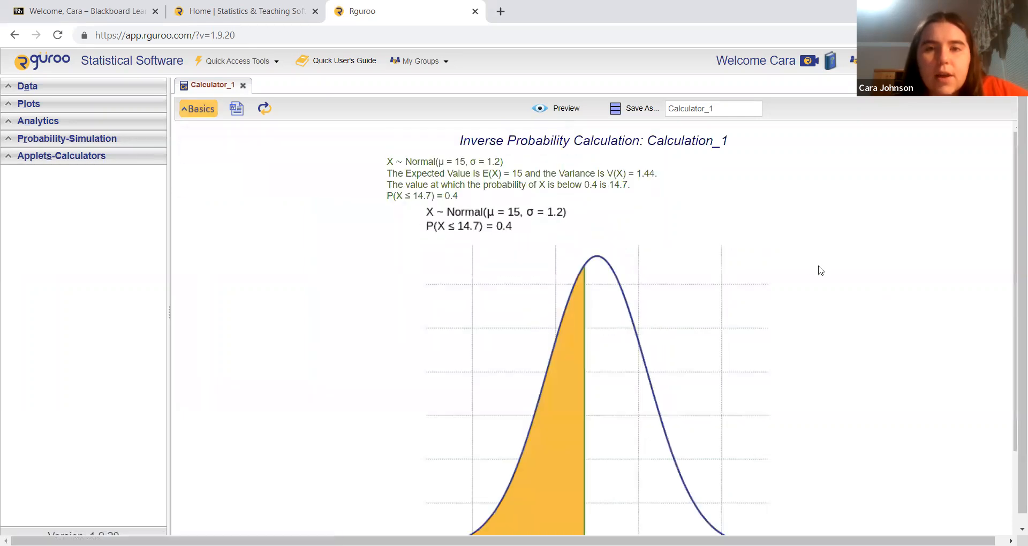
pyautogui.scroll(-1, 821, 270)
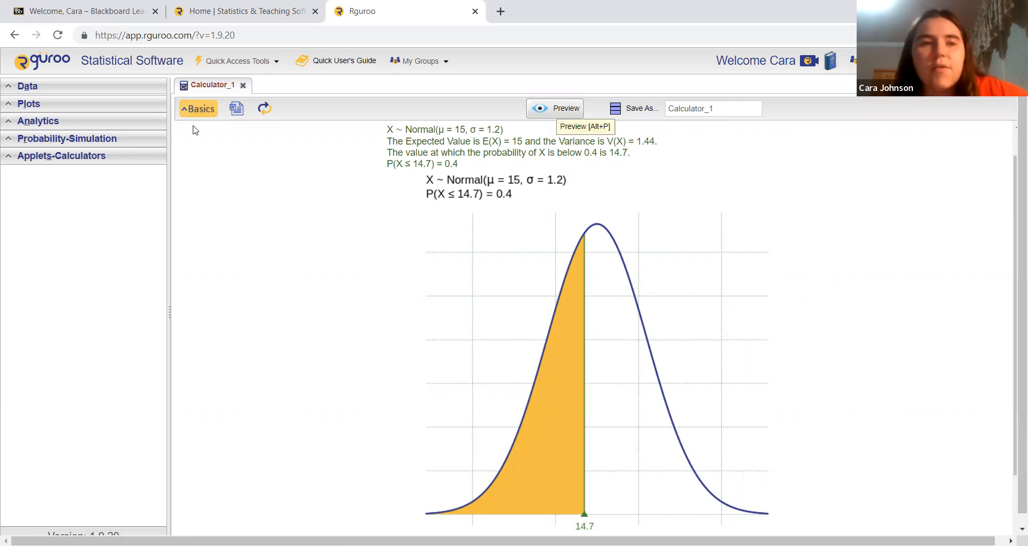
# Change the inverse calculation to Between Tails with 0.35 in each tail, preview the result and look over its graph.
pyautogui.click(198, 108)
pyautogui.click(384, 291)
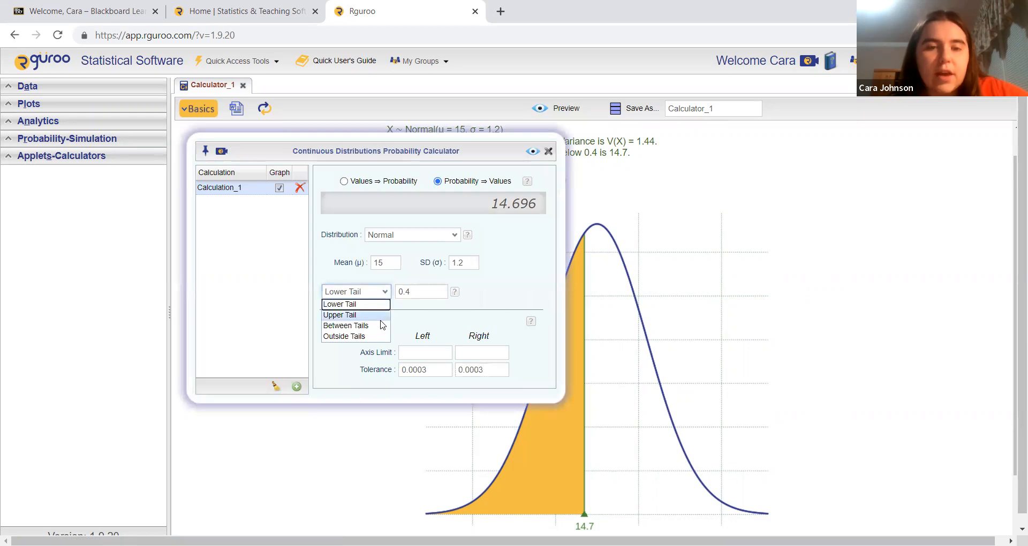
pyautogui.click(382, 325)
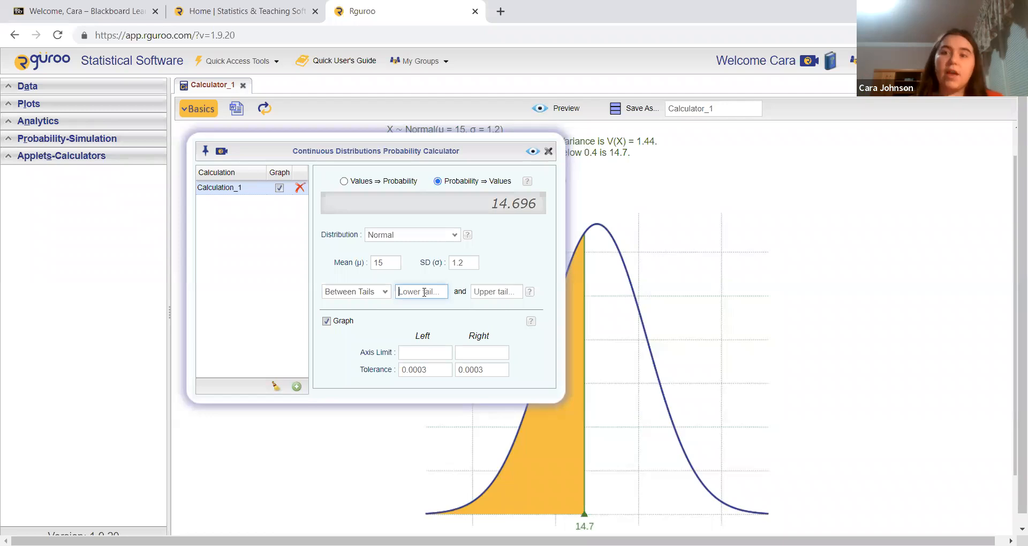
pyautogui.write('0.35')
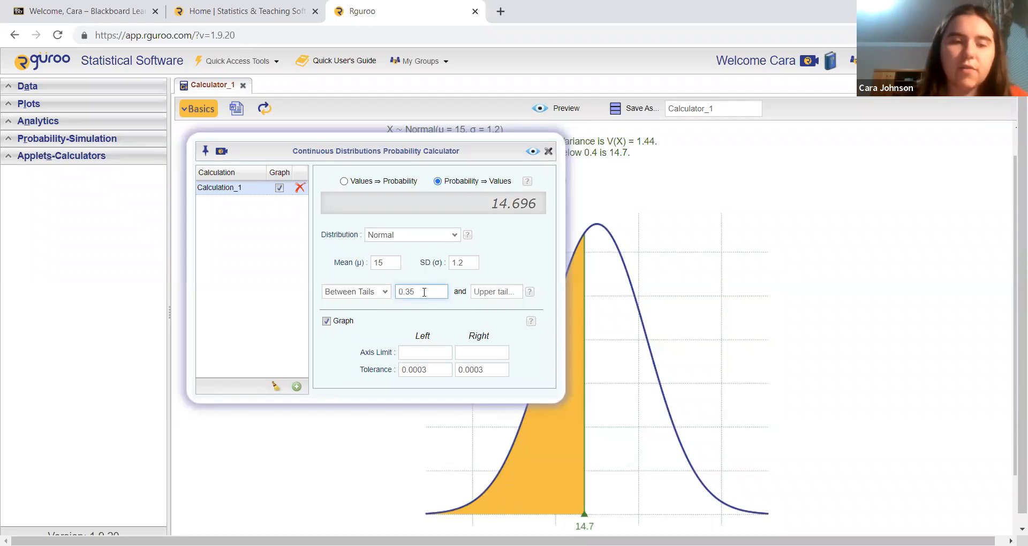
pyautogui.press('Tab')
pyautogui.write('0.35')
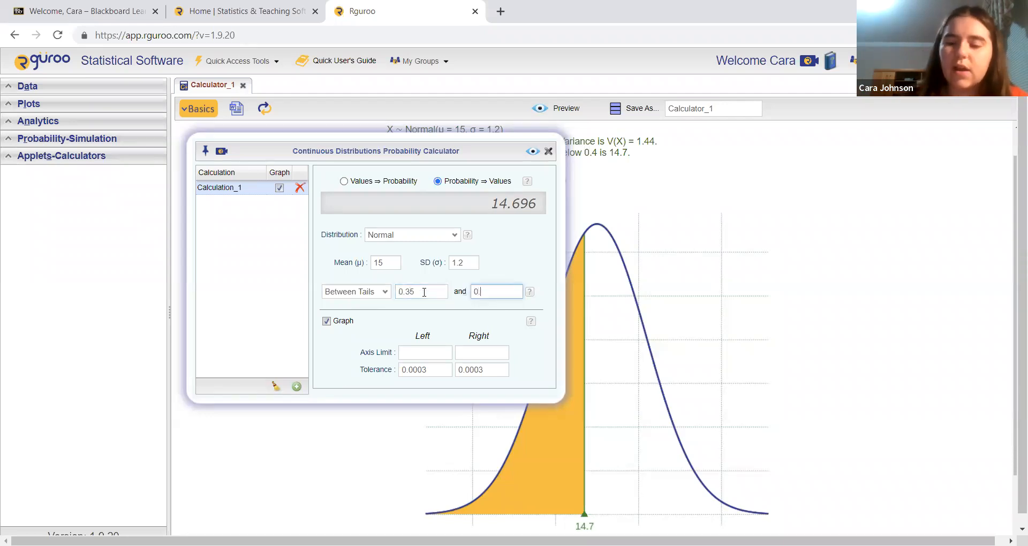
pyautogui.click(533, 151)
pyautogui.scroll(-1, 866, 400)
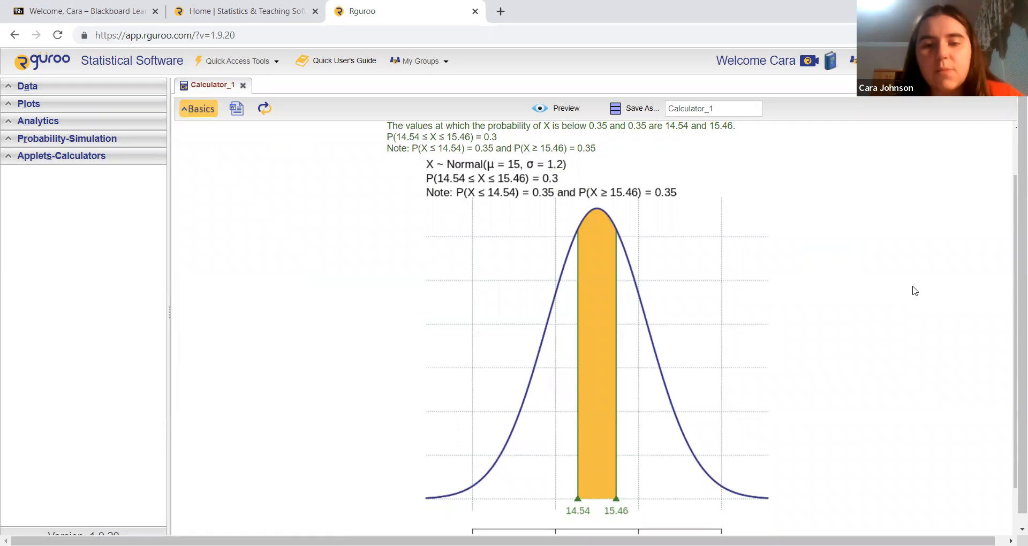
pyautogui.scroll(-1, 511, 197)
pyautogui.scroll(1, 512, 197)
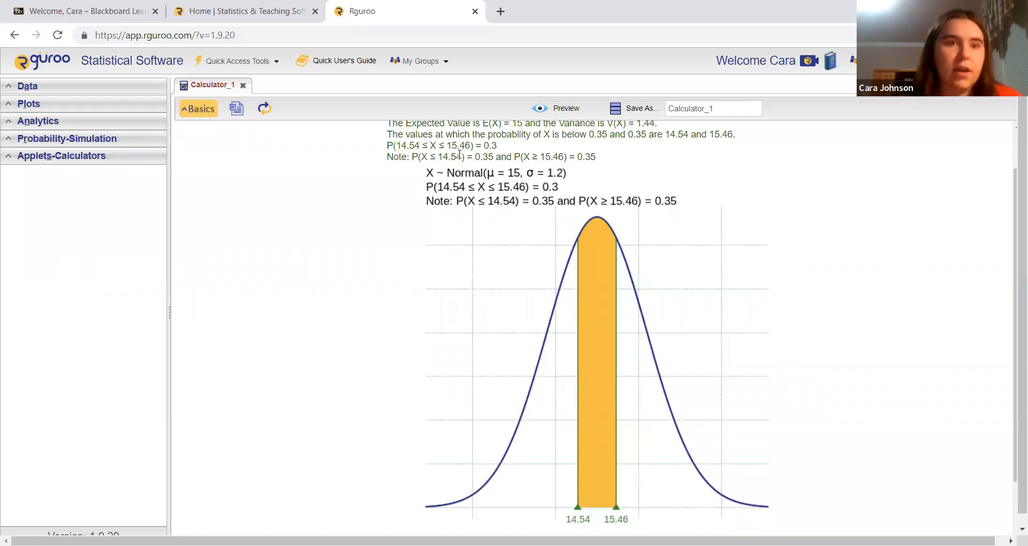
# Change the inverse calculation to an upper-tail probability of 0.3 and preview the result with its graph.
pyautogui.click(212, 105)
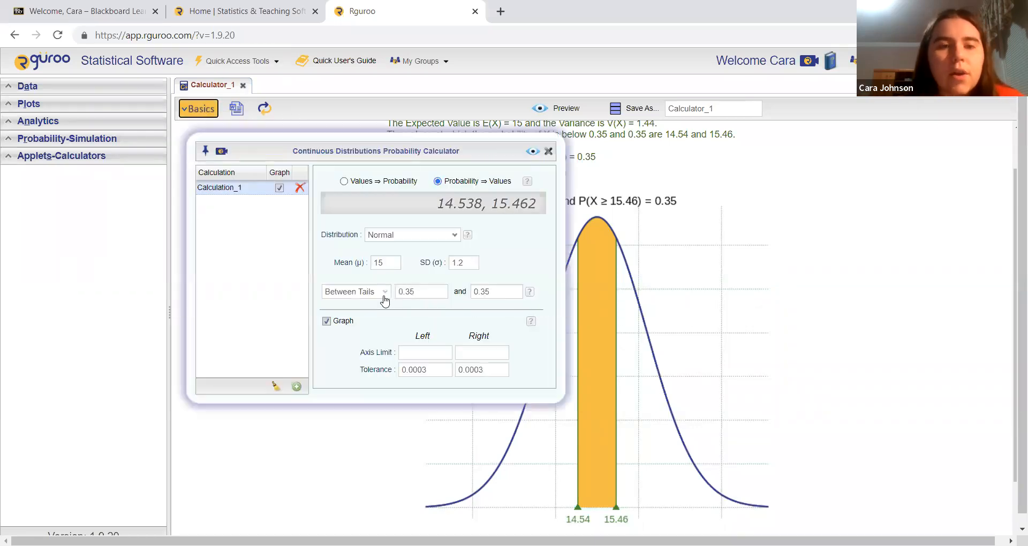
pyautogui.click(382, 294)
pyautogui.click(381, 315)
pyautogui.click(420, 293)
pyautogui.write('0.3')
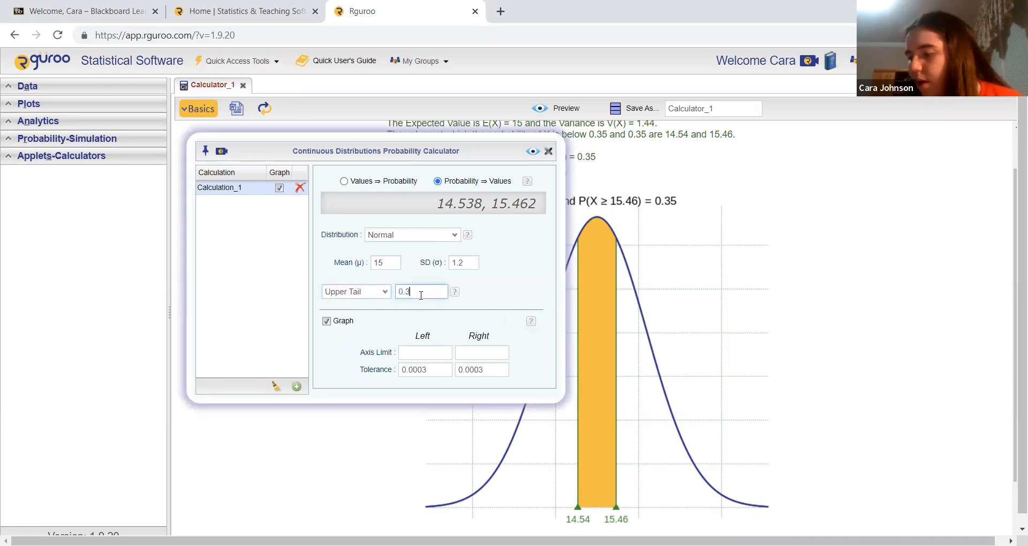
pyautogui.click(533, 151)
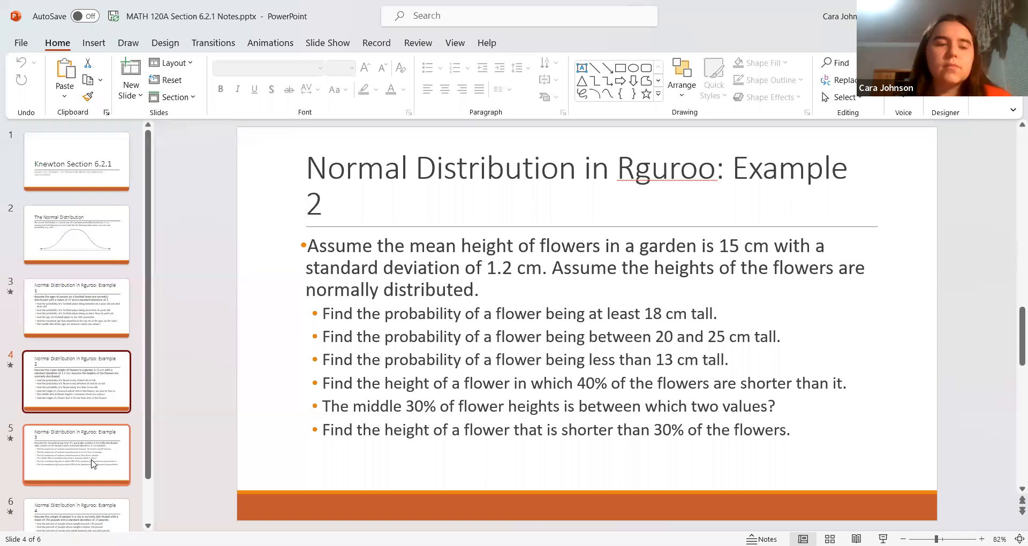
pyautogui.click(92, 462)
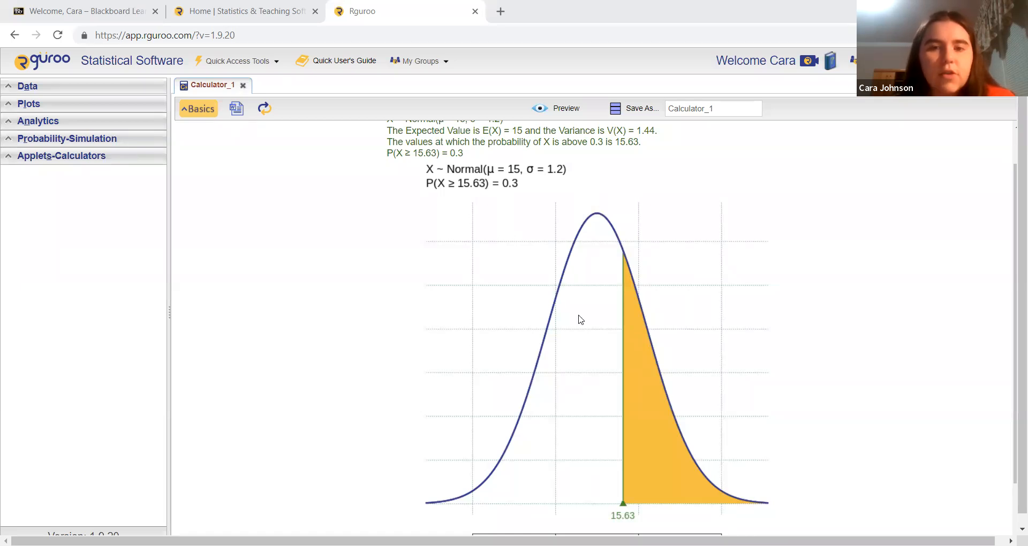
# Set the normal distribution's mean to 20 and its standard deviation to 1.5.
pyautogui.click(212, 109)
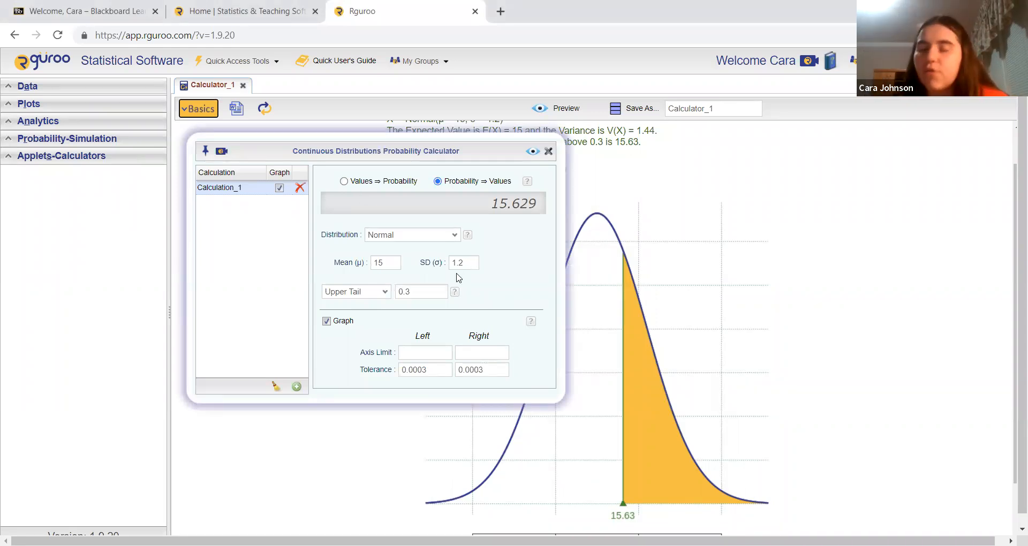
pyautogui.doubleClick(393, 263)
pyautogui.press('BackSpace')
pyautogui.write('20')
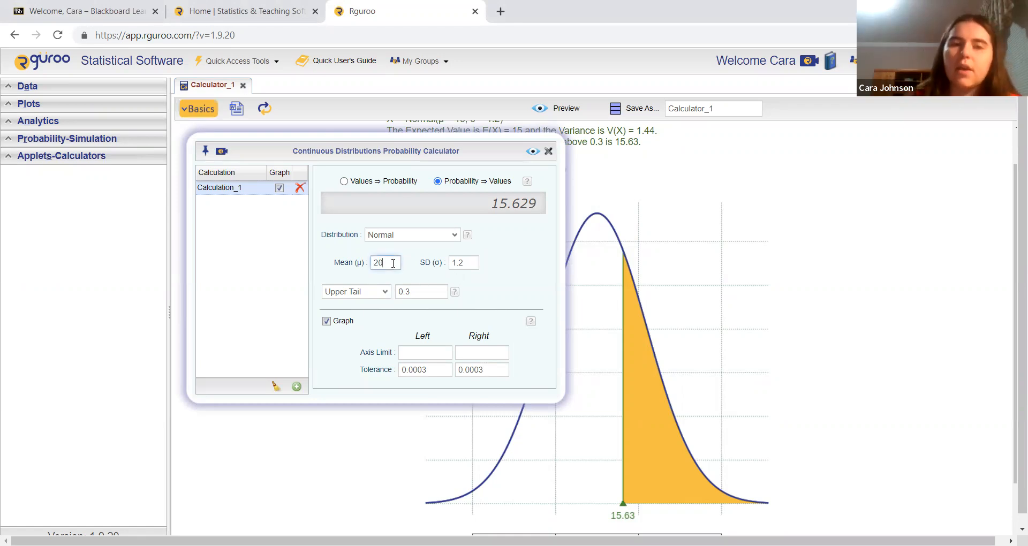
pyautogui.click(470, 262)
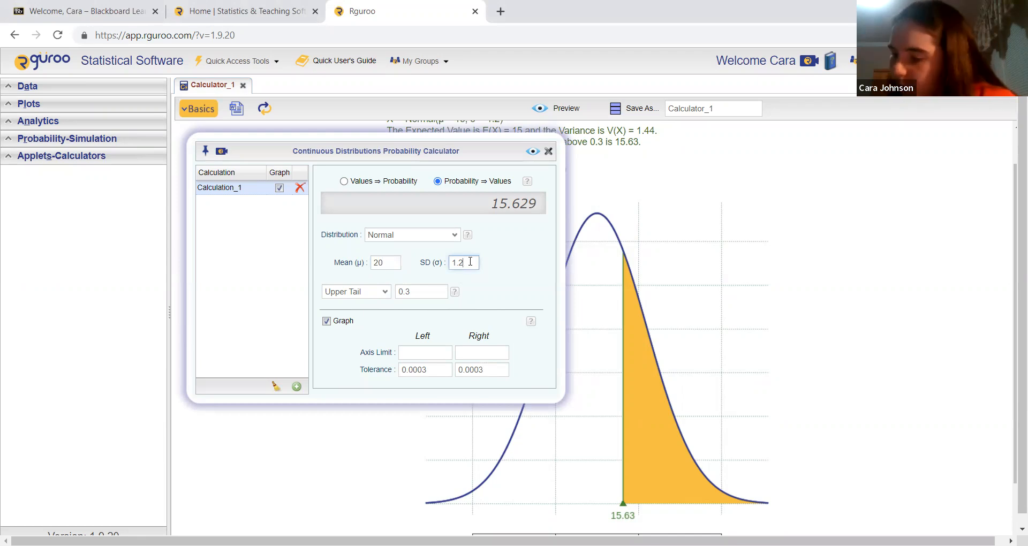
pyautogui.press('BackSpace')
pyautogui.write('5')
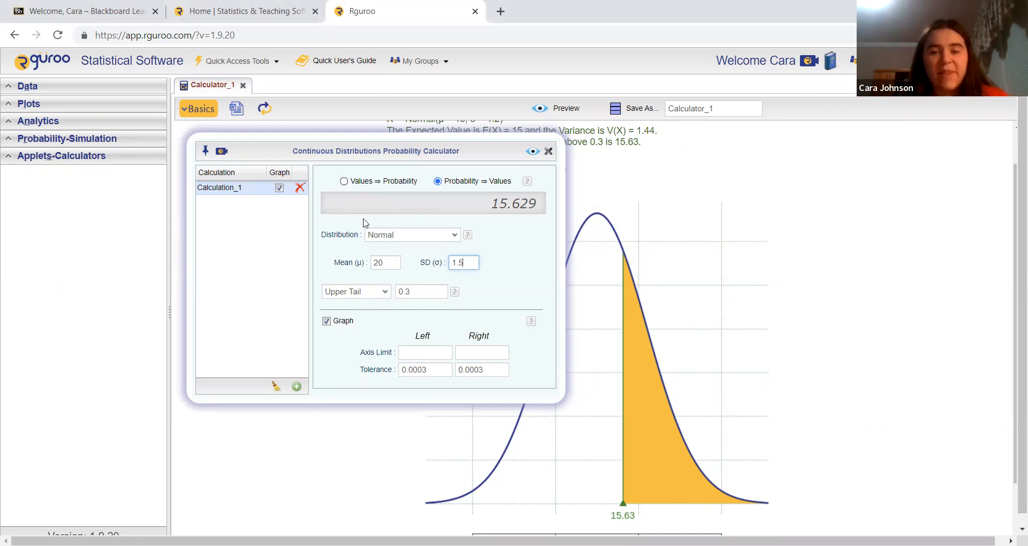
# Switch the calculator to Values ⇒ Probability, compute the probability between 15 and 30, and look over the previewed graph.
pyautogui.click(344, 181)
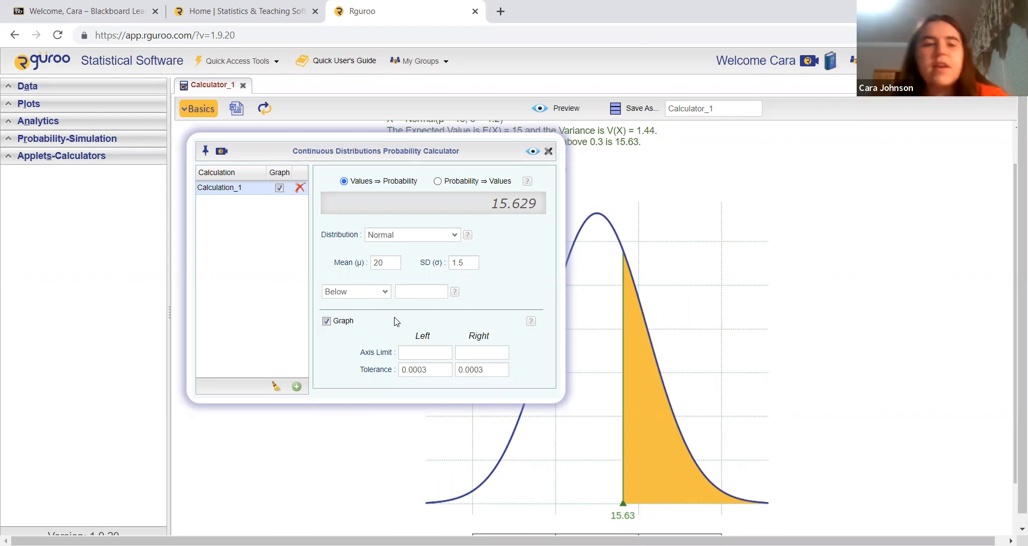
pyautogui.click(381, 291)
pyautogui.click(375, 325)
pyautogui.click(433, 291)
pyautogui.write('15')
pyautogui.press('Tab')
pyautogui.write('30')
pyautogui.click(533, 152)
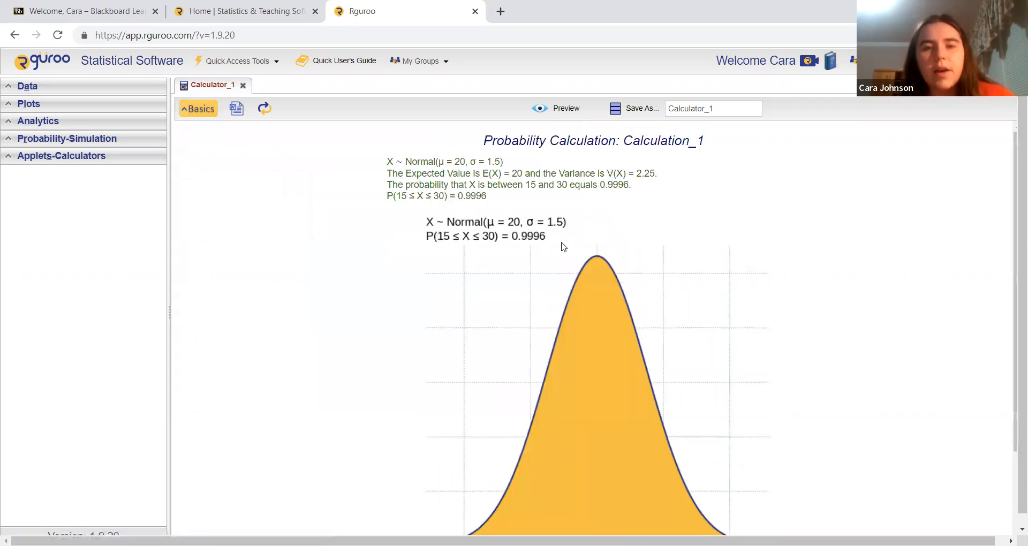
pyautogui.scroll(-1, 539, 242)
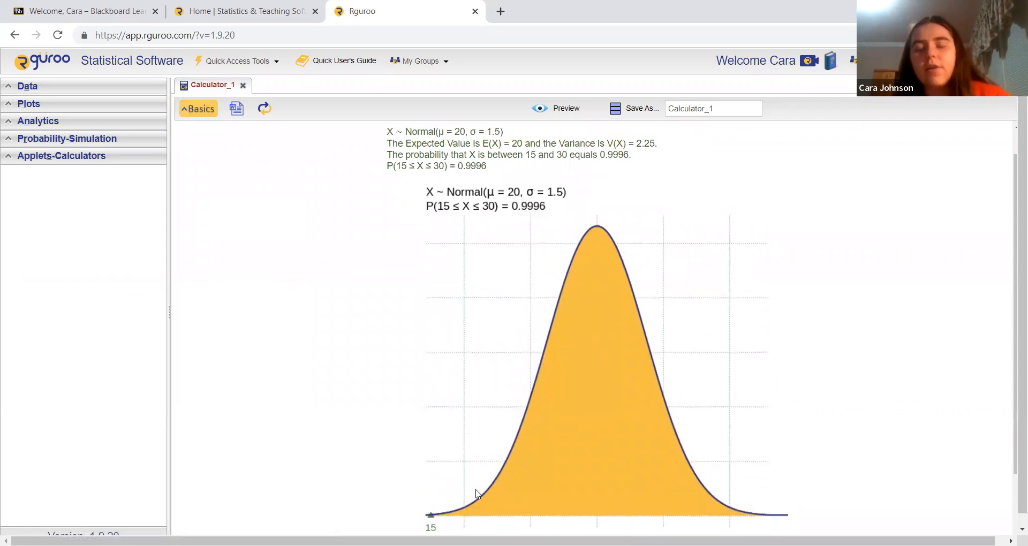
pyautogui.scroll(1, 782, 363)
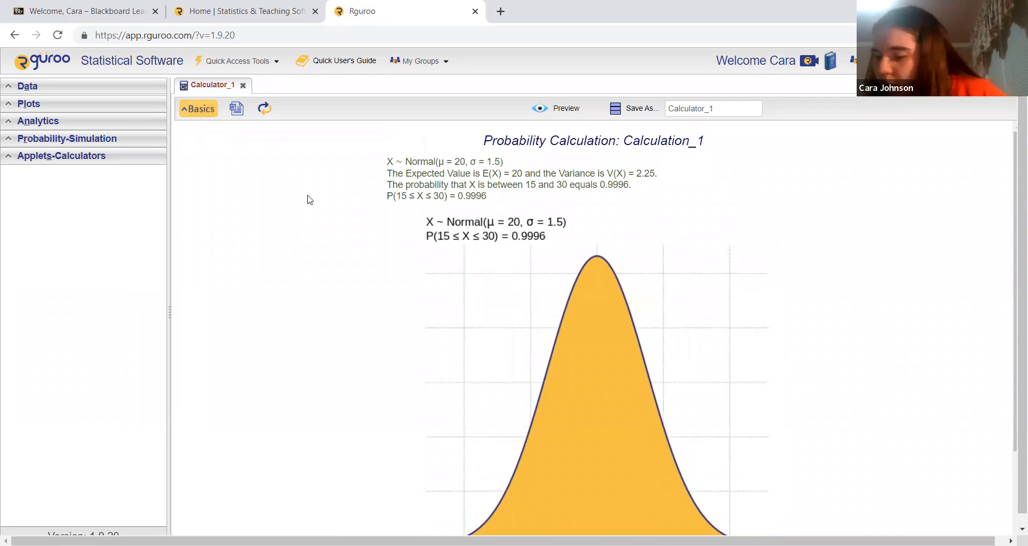
# Change the calculation to the probability above 18 and preview the result with its graph.
pyautogui.click(198, 109)
pyautogui.click(384, 291)
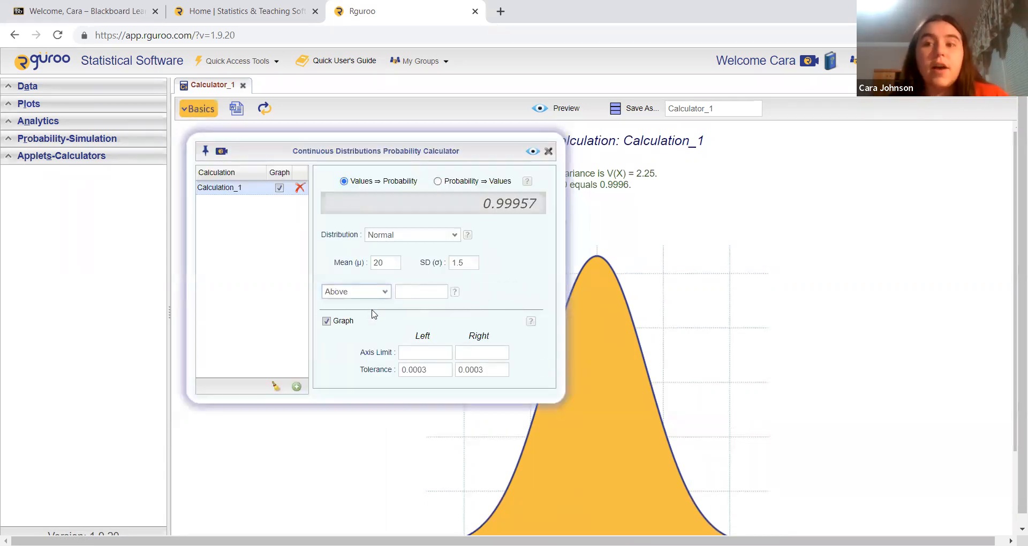
pyautogui.click(417, 292)
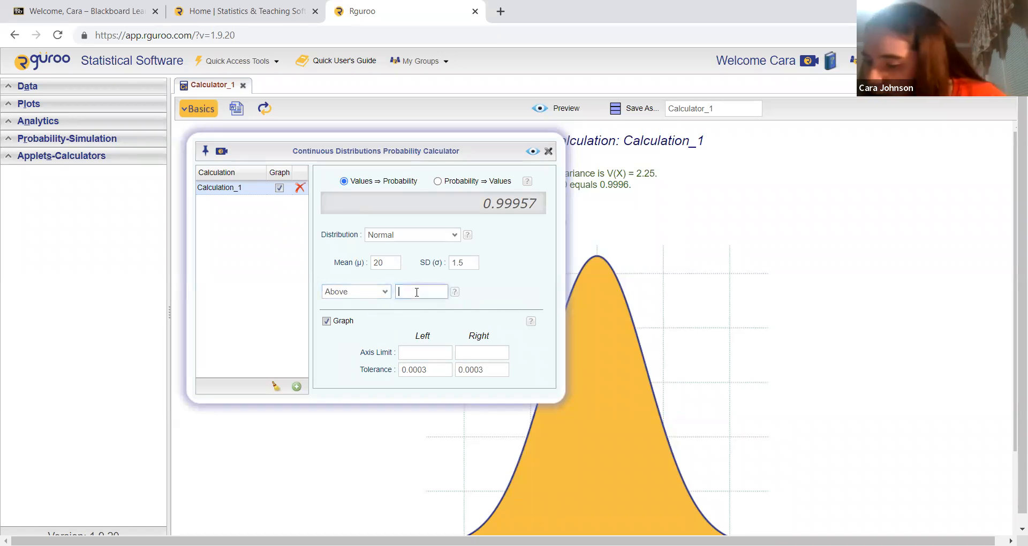
pyautogui.write('18')
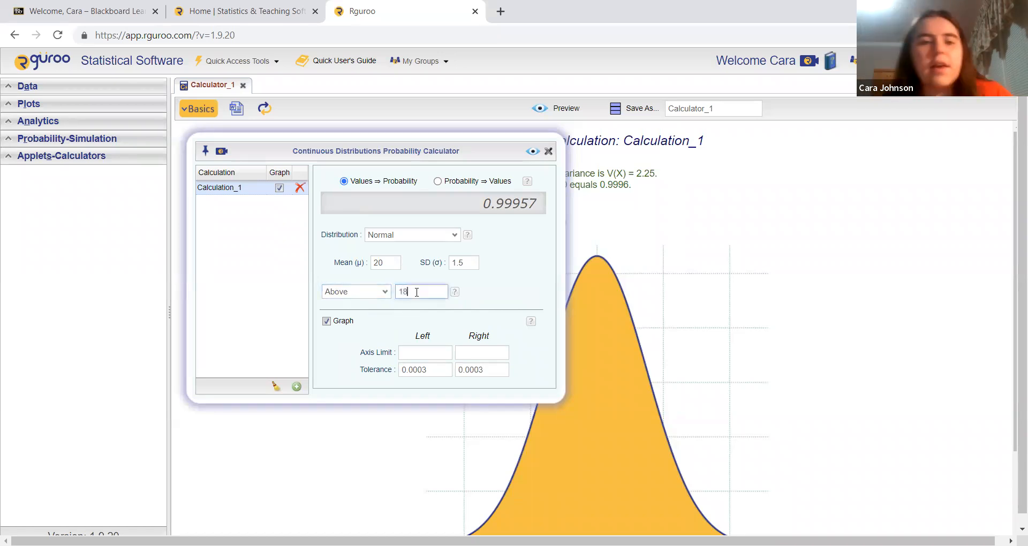
pyautogui.click(534, 152)
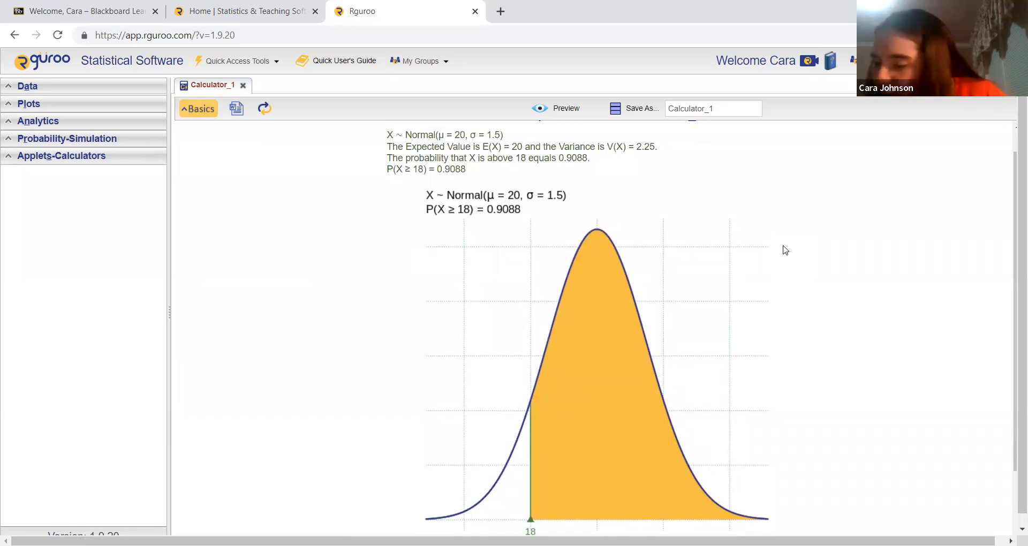
# Change the calculation to the probability below 16, preview the result and look over its graph.
pyautogui.click(207, 108)
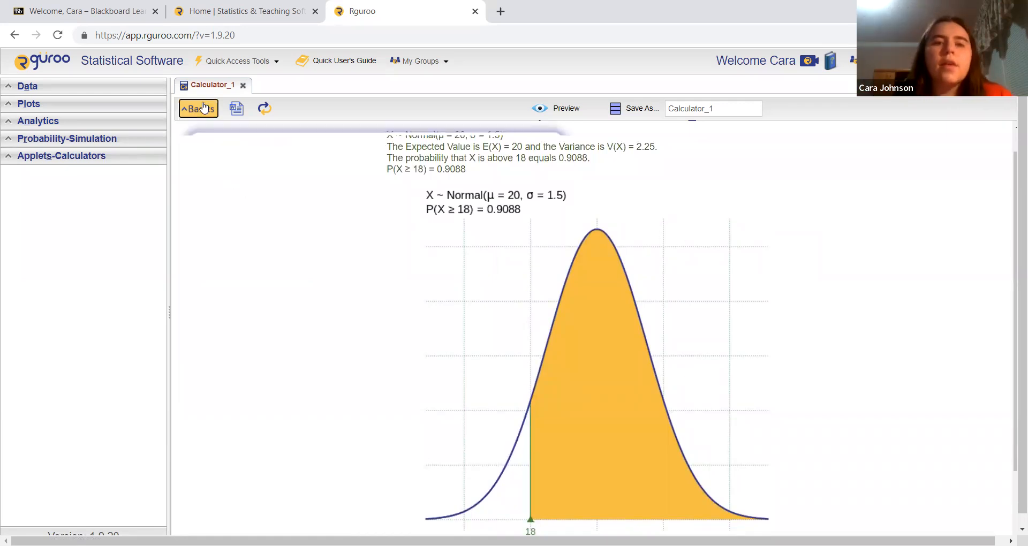
pyautogui.click(381, 292)
pyautogui.click(351, 304)
pyautogui.click(401, 292)
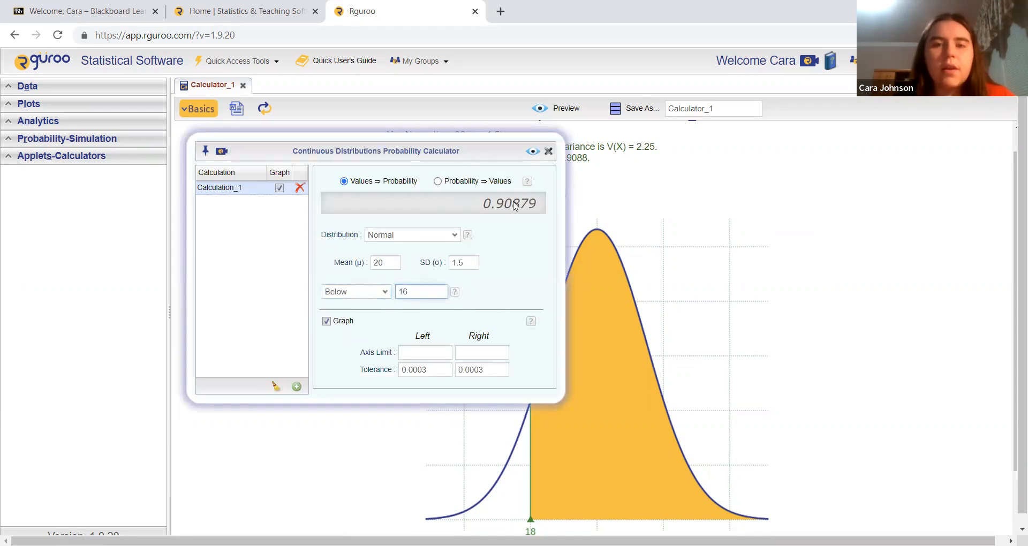
pyautogui.click(531, 151)
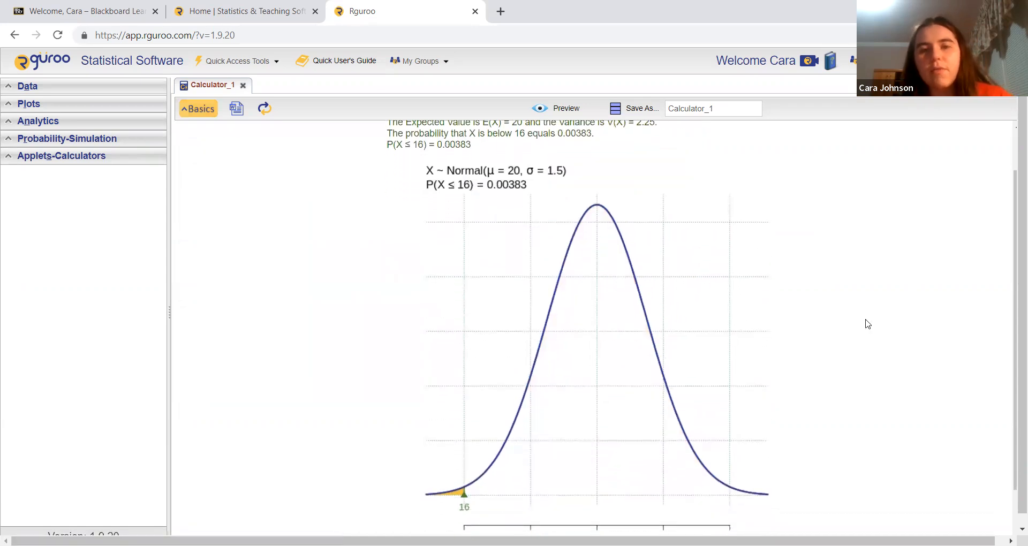
pyautogui.scroll(-1, 868, 324)
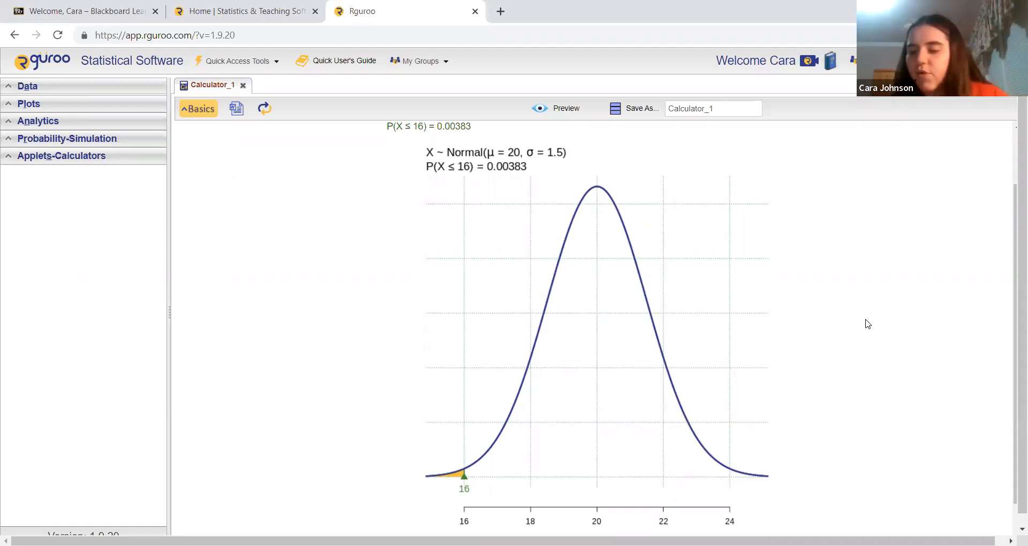
# Switch the calculator to Probability ⇒ Values, enter 0.4 for each tail under Between Tails, and preview the result with its graph.
pyautogui.click(205, 112)
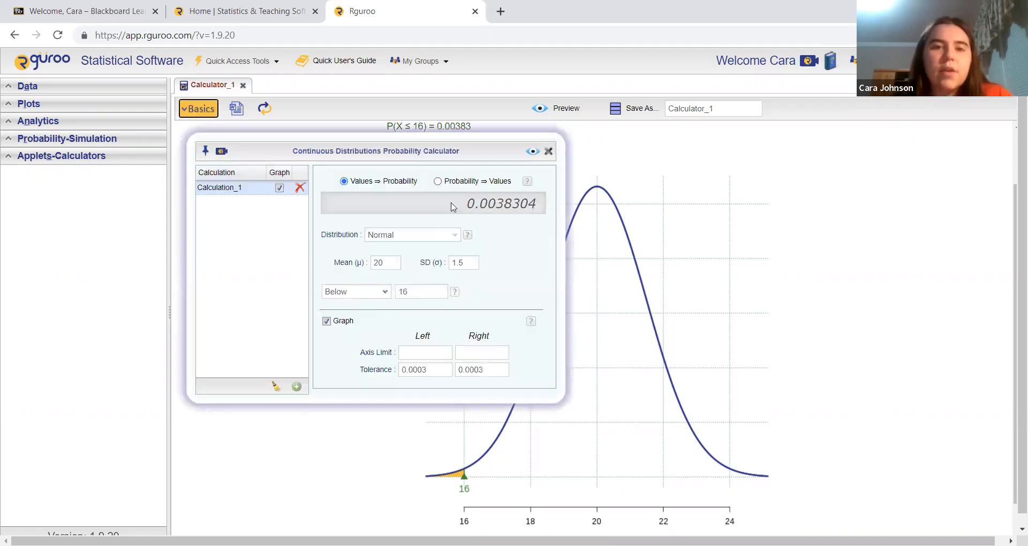
pyautogui.click(438, 182)
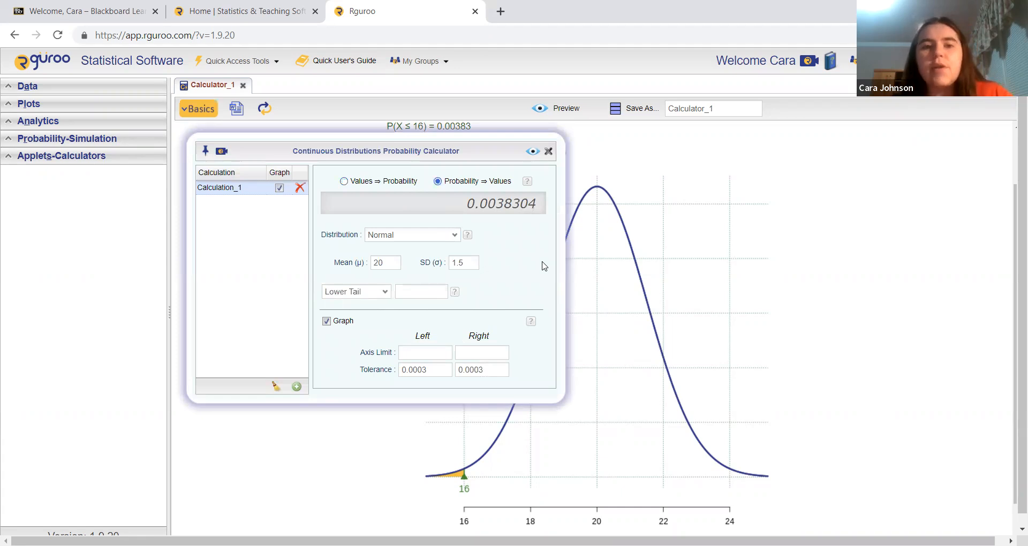
pyautogui.click(381, 292)
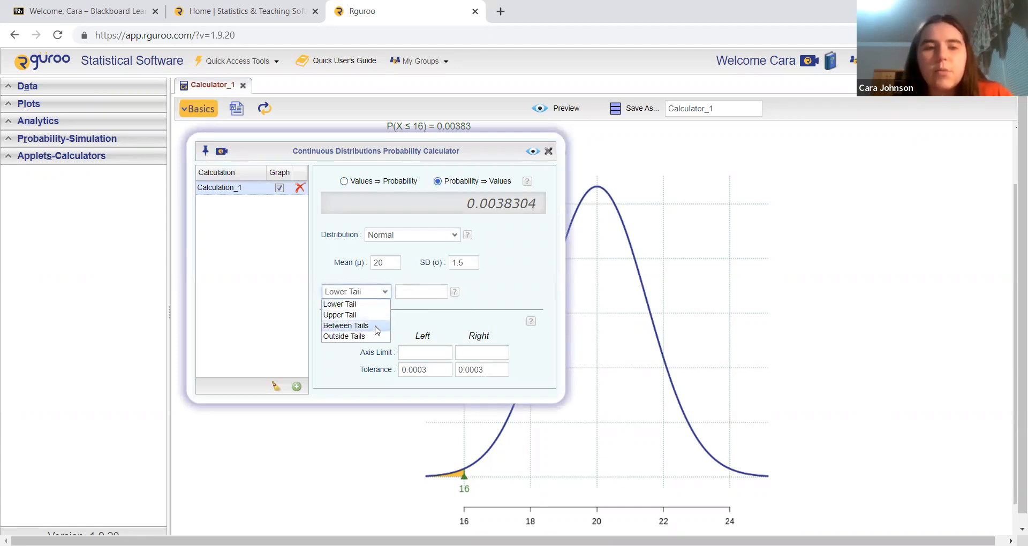
pyautogui.click(378, 326)
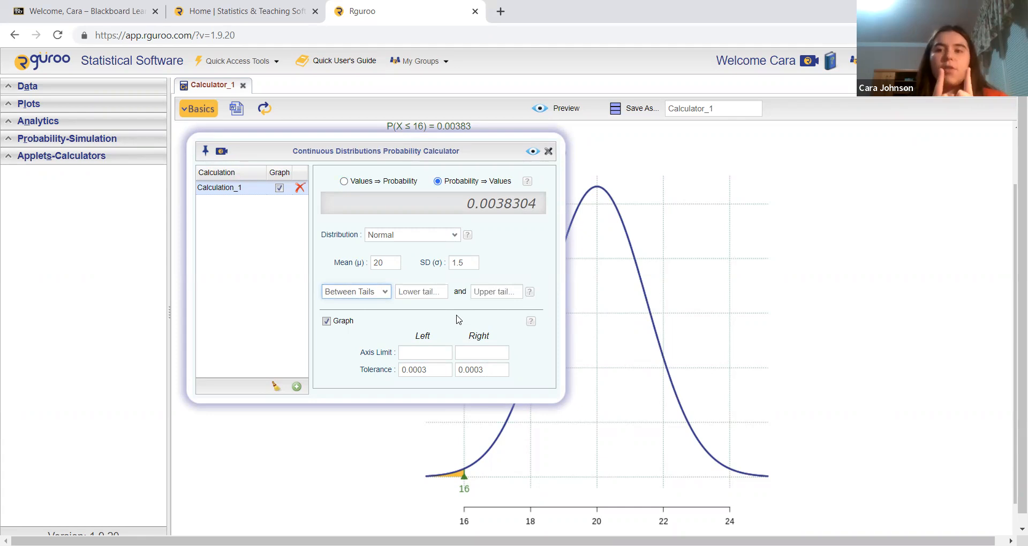
pyautogui.click(433, 295)
pyautogui.write('0.4')
pyautogui.press('Tab')
pyautogui.press('Tab')
pyautogui.write('0.4')
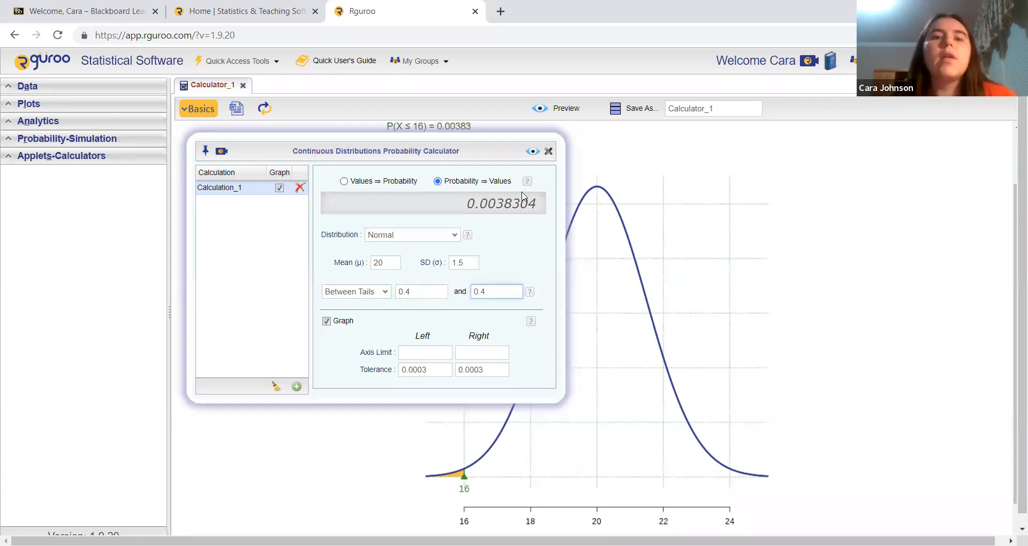
pyautogui.click(532, 151)
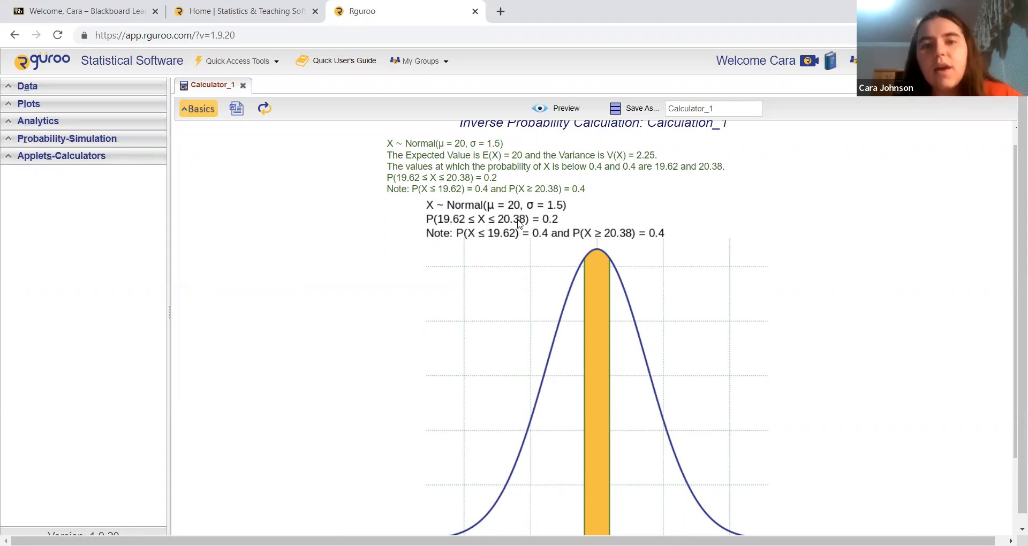
pyautogui.scroll(-1, 736, 265)
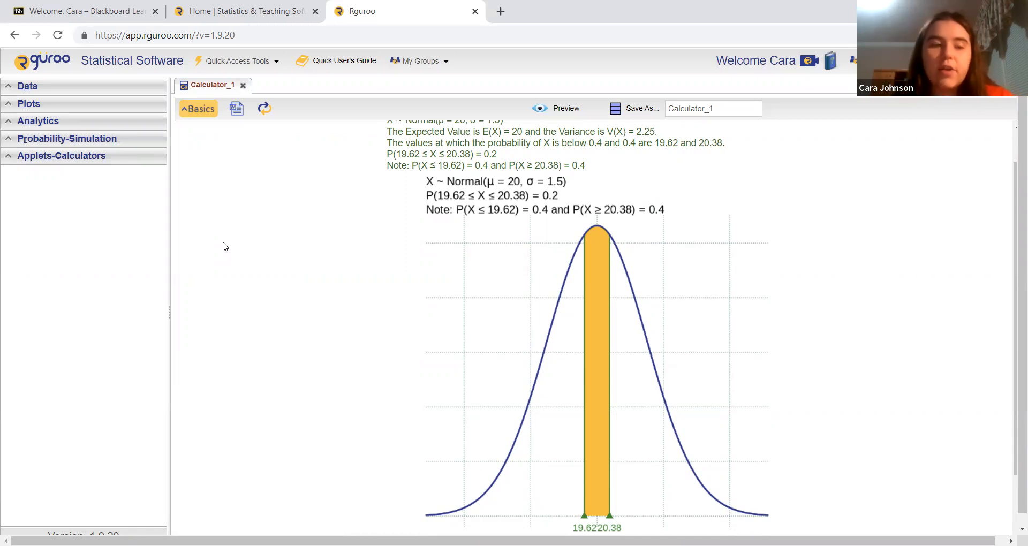
# Change the inverse calculation to a Lower Tail probability of 0.75, preview the result and look over its graph.
pyautogui.click(195, 111)
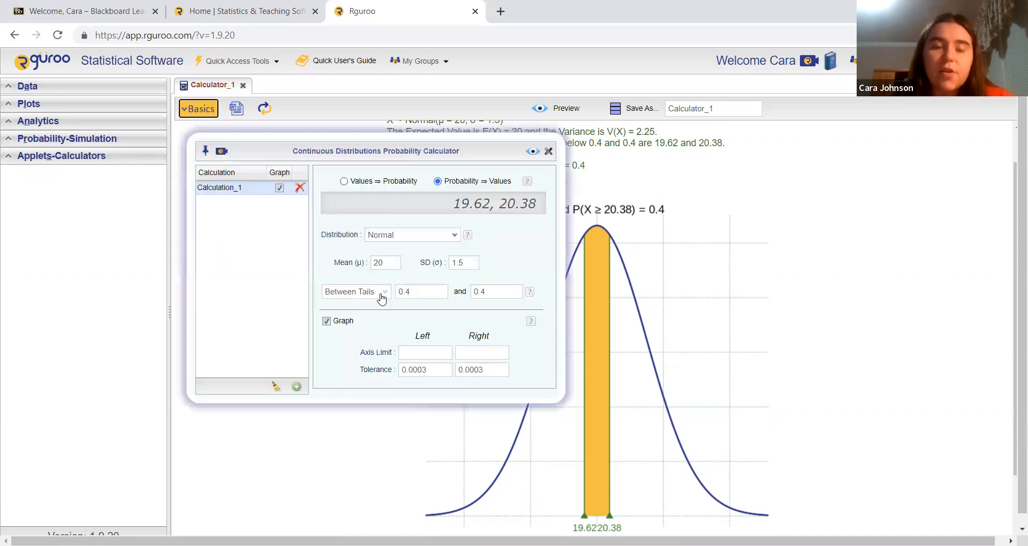
pyautogui.click(382, 293)
pyautogui.click(343, 301)
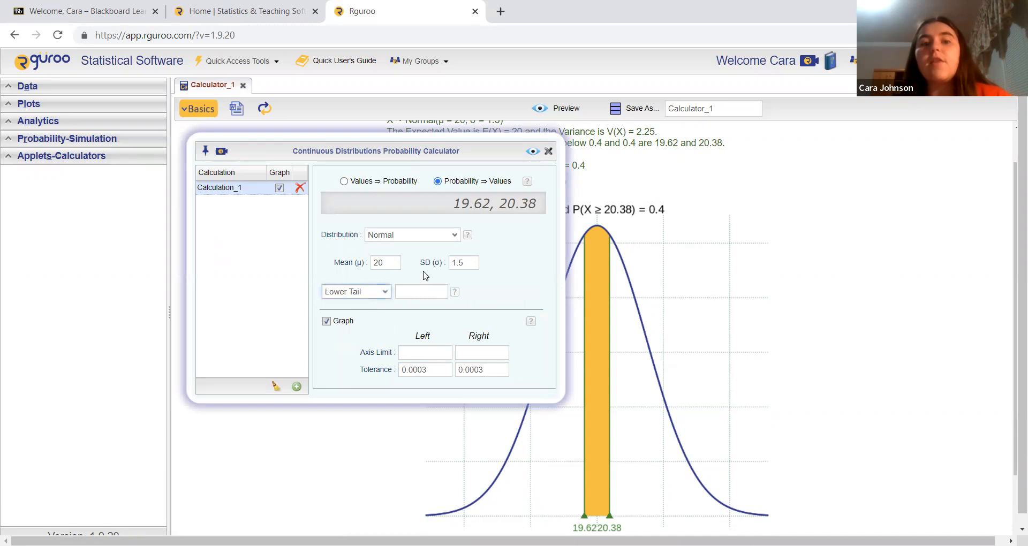
pyautogui.click(421, 290)
pyautogui.write('0.75')
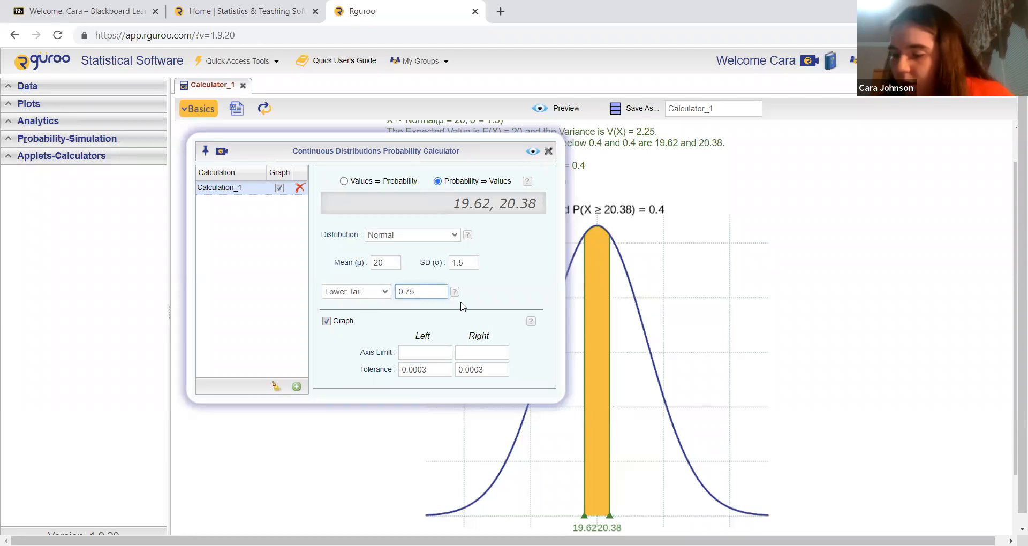
pyautogui.click(532, 151)
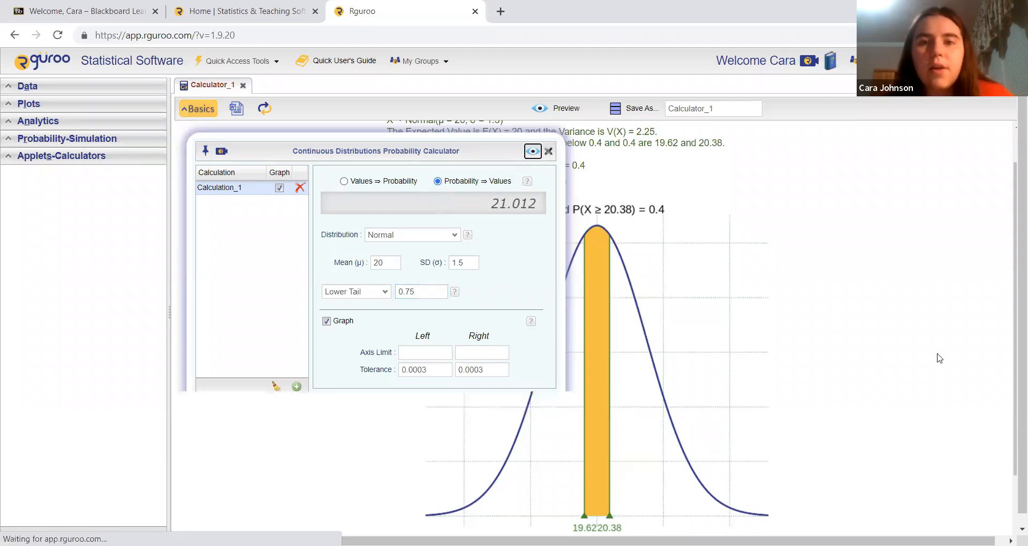
pyautogui.scroll(-1, 766, 288)
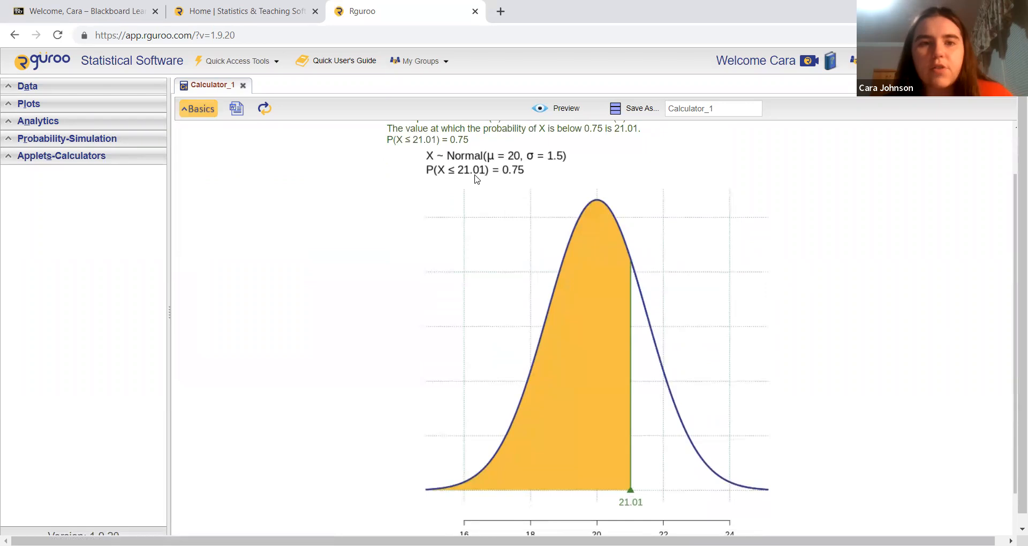
pyautogui.scroll(-1, 477, 180)
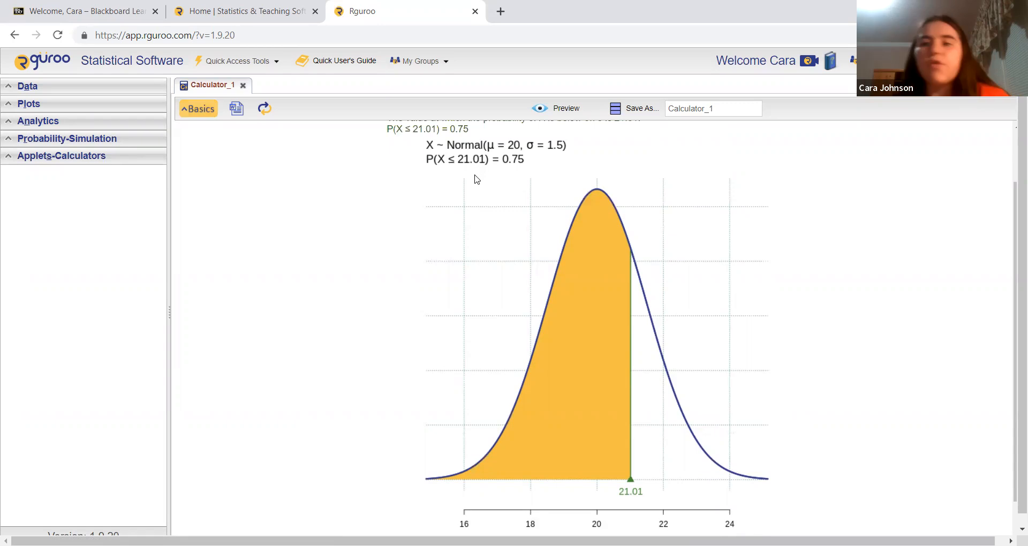
# Change the inverse calculation to an Upper Tail probability of 0.35, preview the result and look over its graph.
pyautogui.click(199, 109)
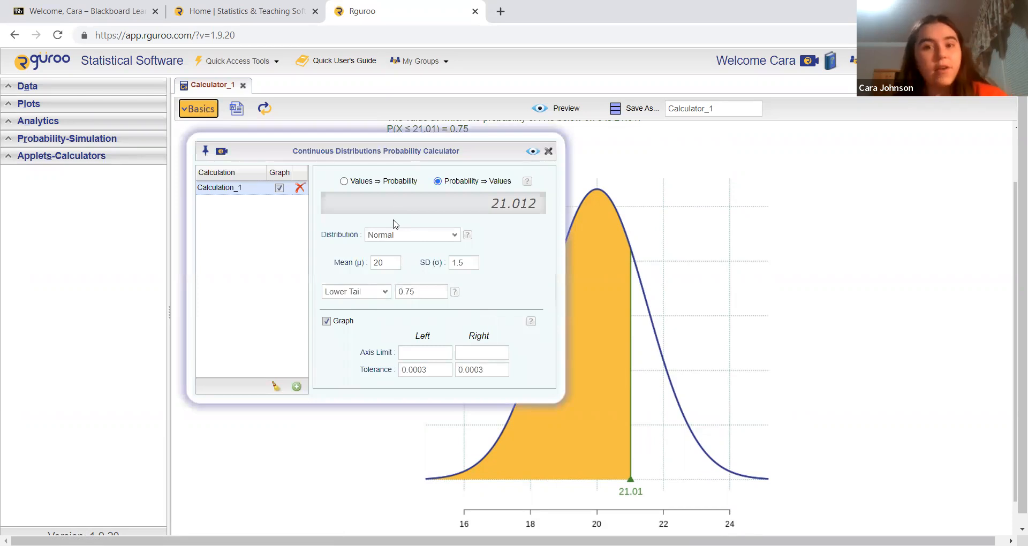
pyautogui.rightClick(377, 297)
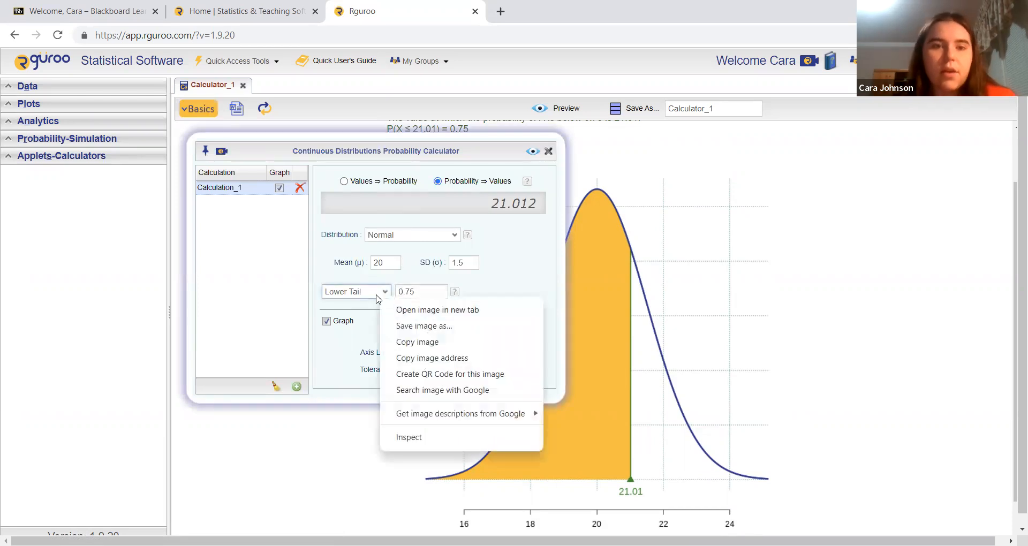
pyautogui.click(377, 297)
pyautogui.click(378, 315)
pyautogui.click(413, 294)
pyautogui.write('0.35')
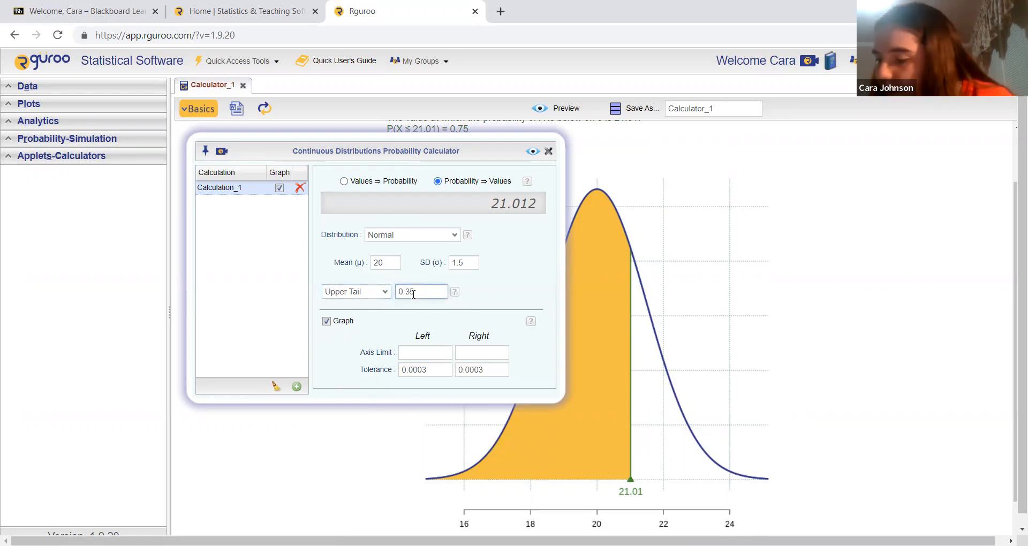
pyautogui.click(533, 151)
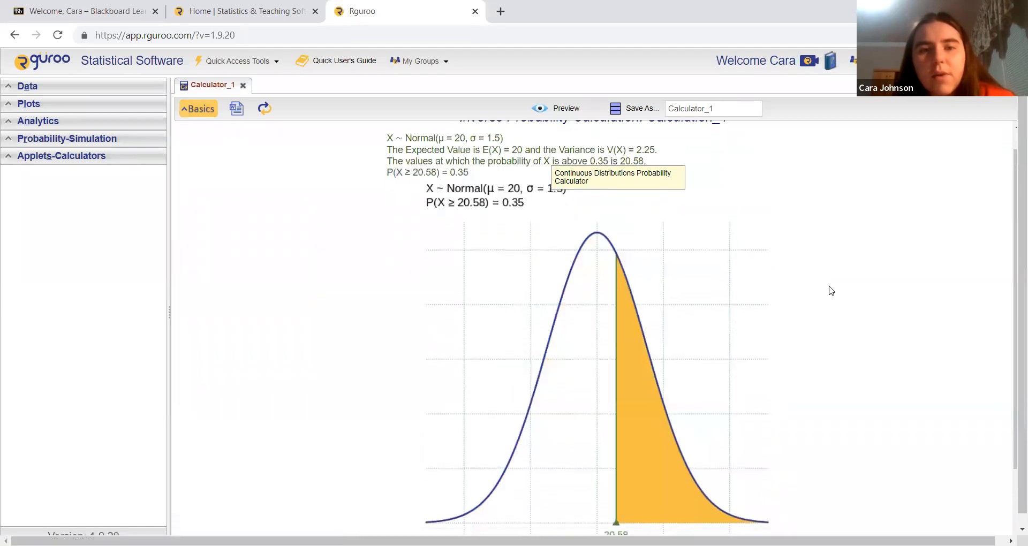
pyautogui.scroll(1, 831, 291)
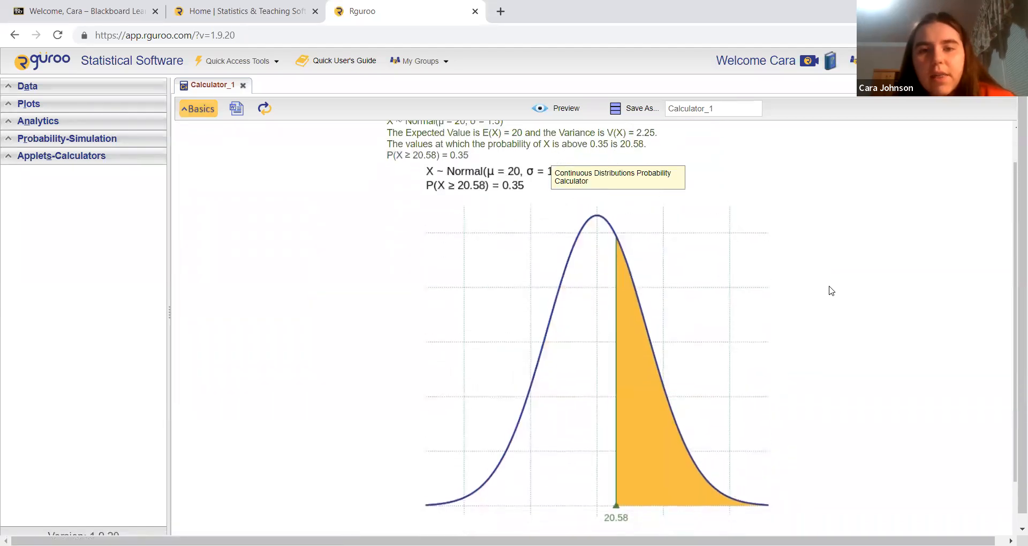
pyautogui.scroll(1, 830, 287)
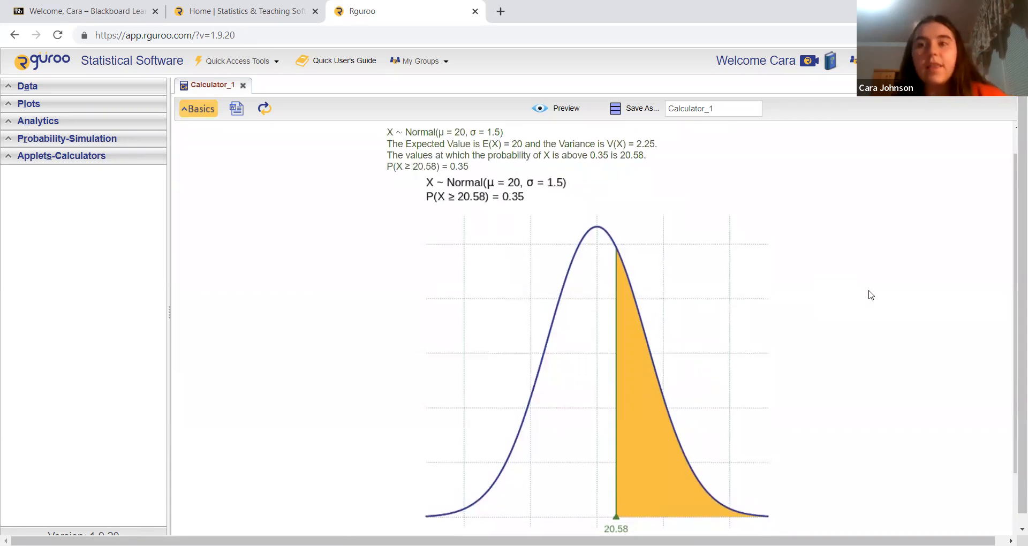
pyautogui.scroll(1, 871, 295)
pyautogui.scroll(-1, 871, 295)
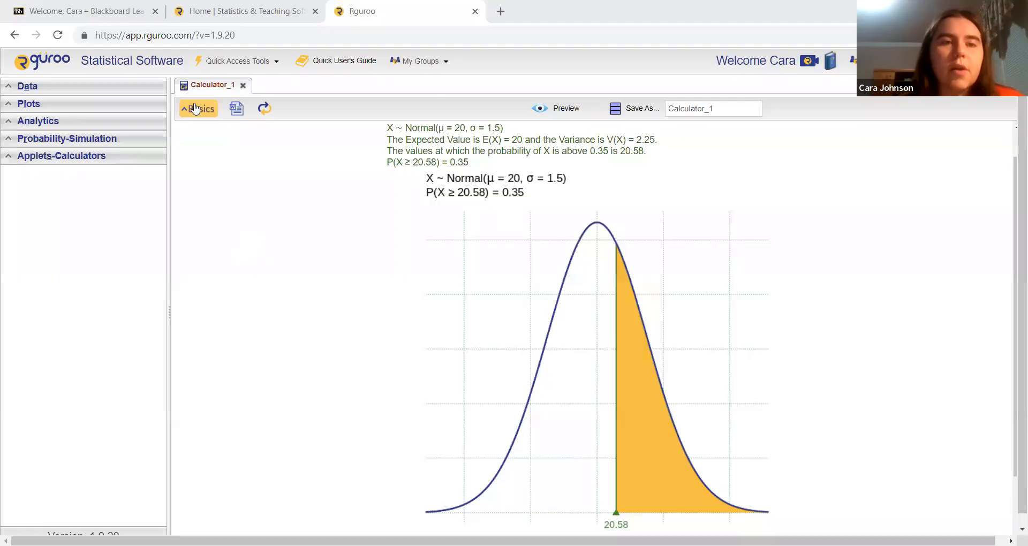
# Reopen the calculator settings and set the normal distribution's mean to 150 and standard deviation to 15.
pyautogui.click(195, 109)
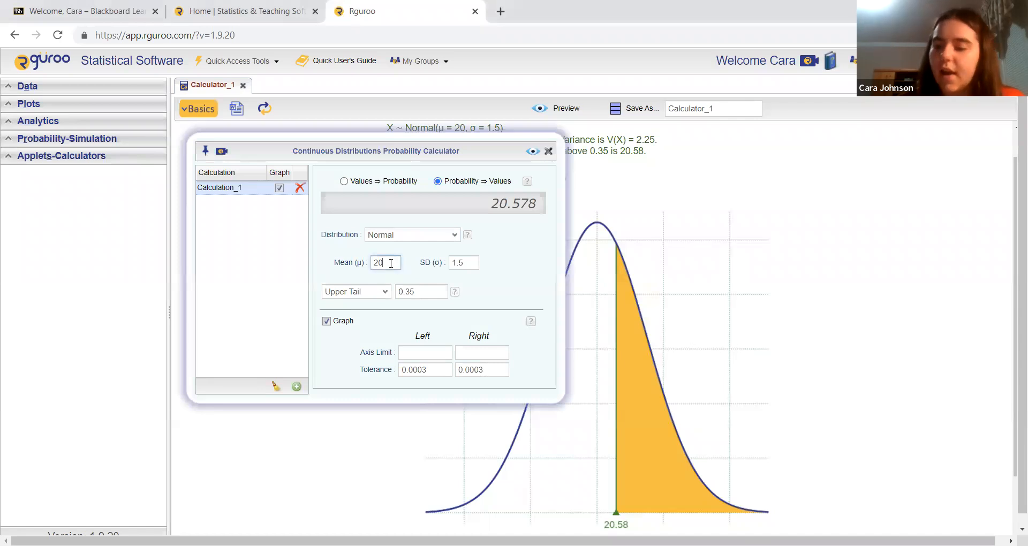
pyautogui.press('BackSpace')
pyautogui.press('BackSpace')
pyautogui.write('150')
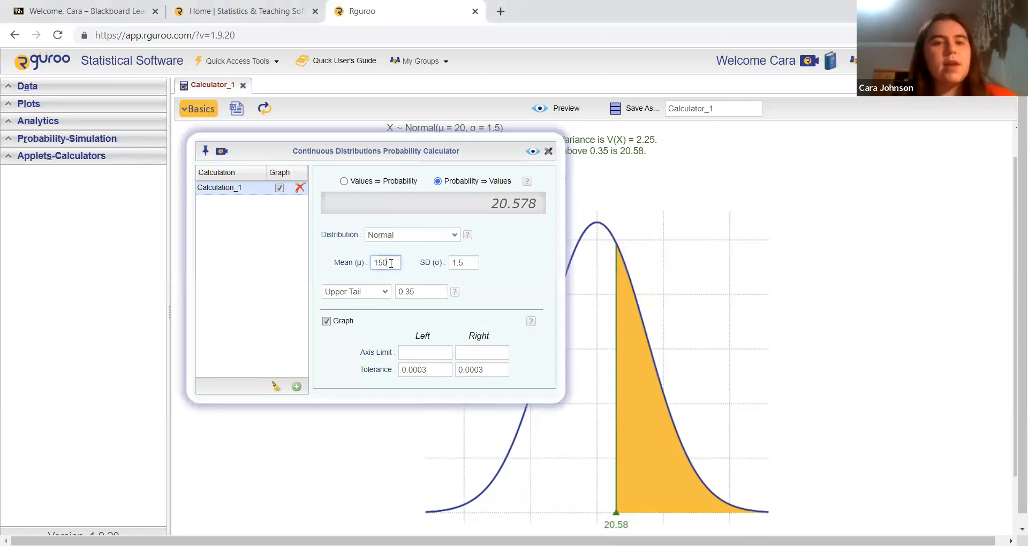
pyautogui.press('Tab')
pyautogui.write('15')
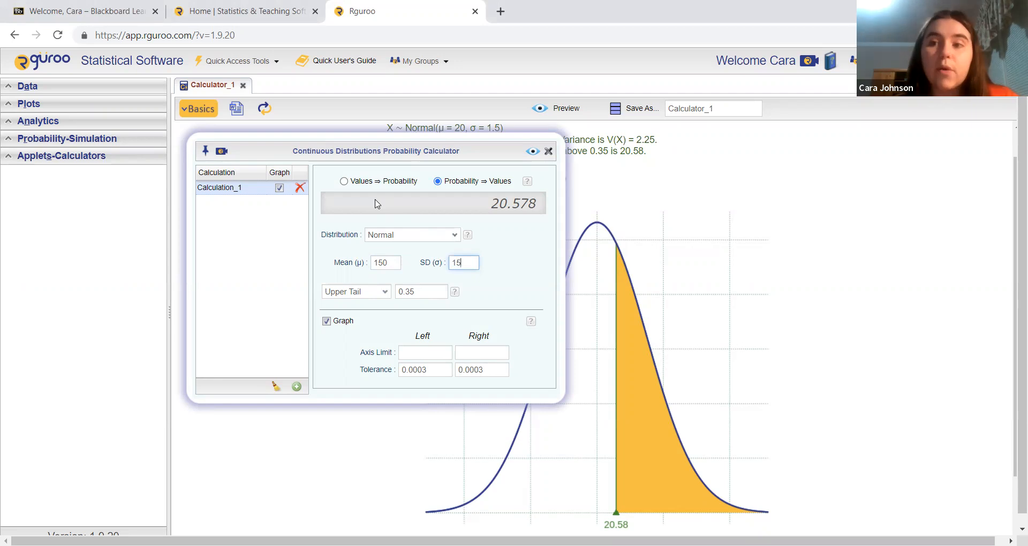
# Switch the calculator to Values ⇒ Probability, compute the probability above 170, and look over the previewed graph.
pyautogui.click(343, 182)
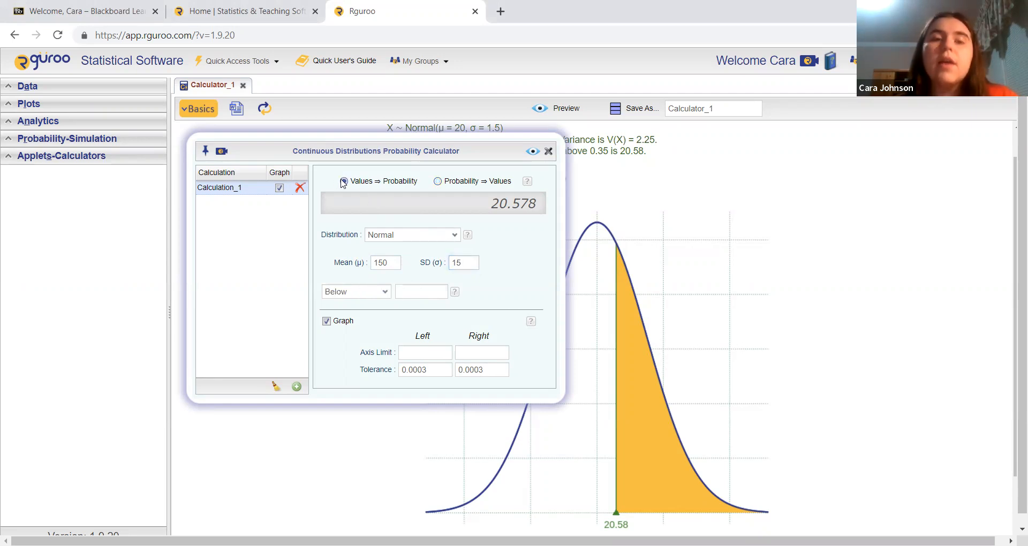
pyautogui.click(383, 293)
pyautogui.click(375, 316)
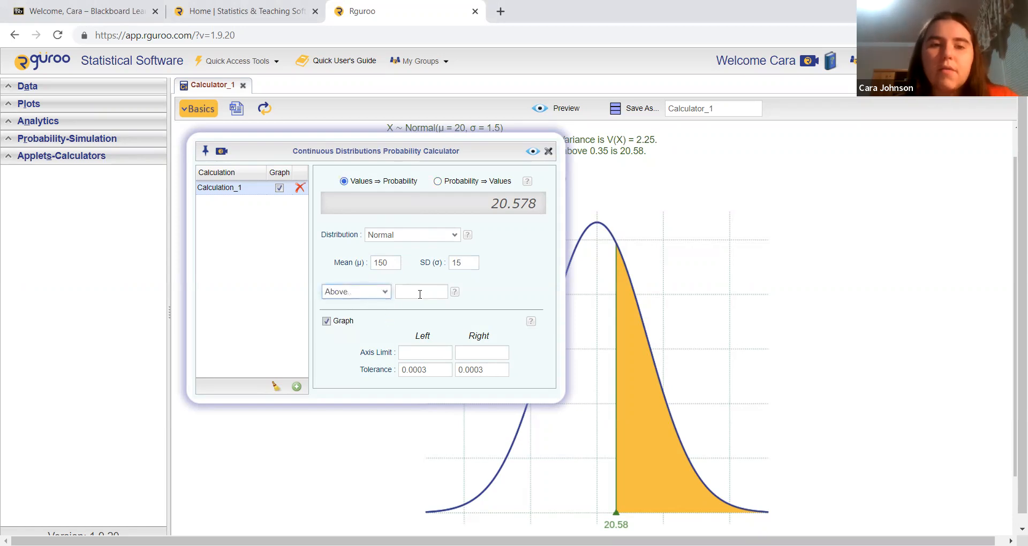
pyautogui.click(420, 294)
pyautogui.write('170')
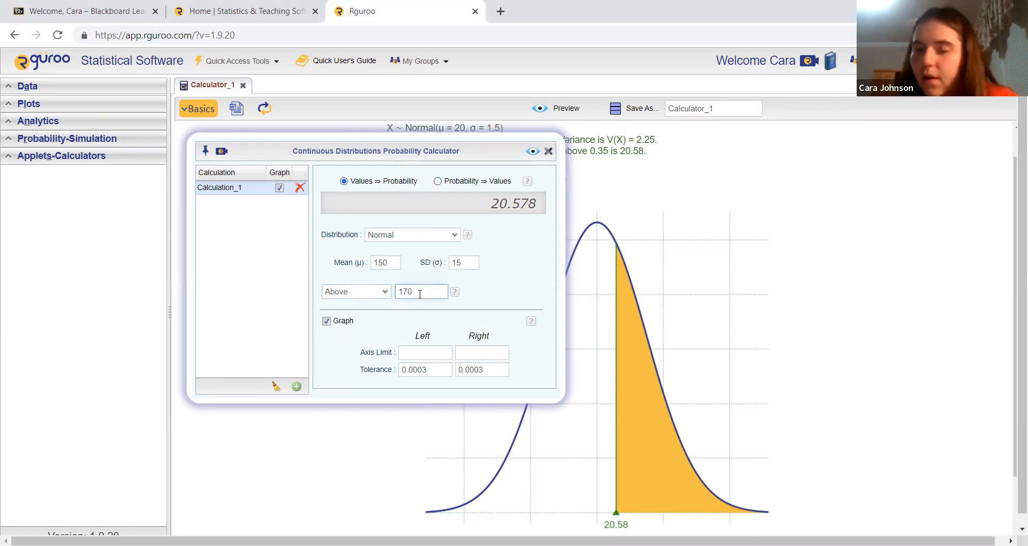
pyautogui.click(533, 151)
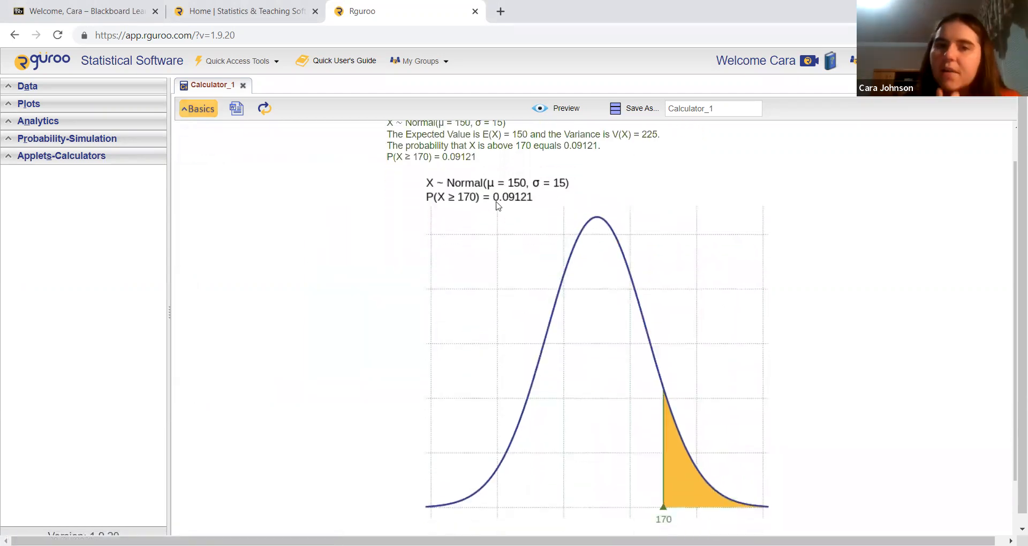
pyautogui.scroll(1, 499, 207)
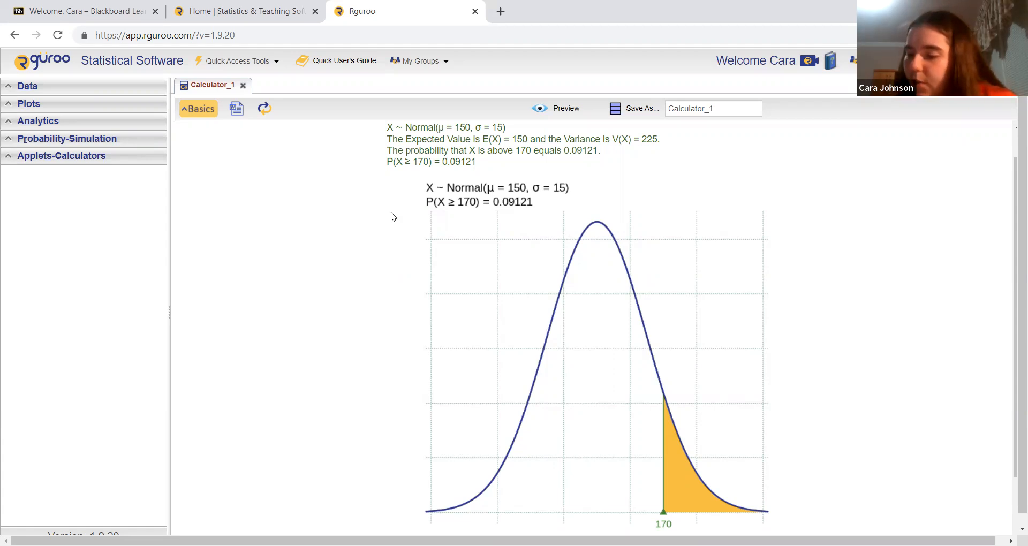
# Change the calculation to the probability below 120 and preview the result with its graph.
pyautogui.click(200, 109)
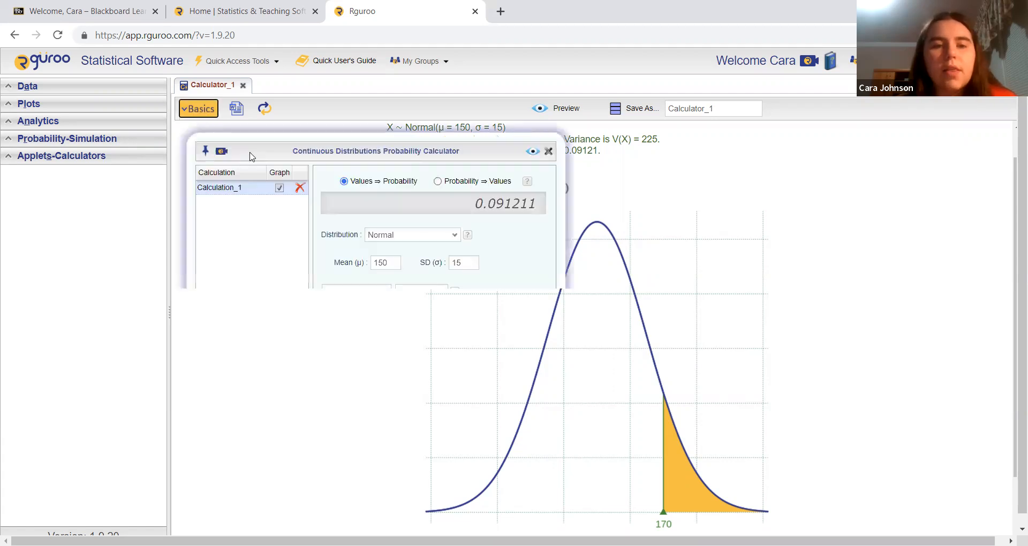
pyautogui.click(382, 292)
pyautogui.click(381, 302)
pyautogui.click(406, 293)
pyautogui.write('120')
pyautogui.click(533, 150)
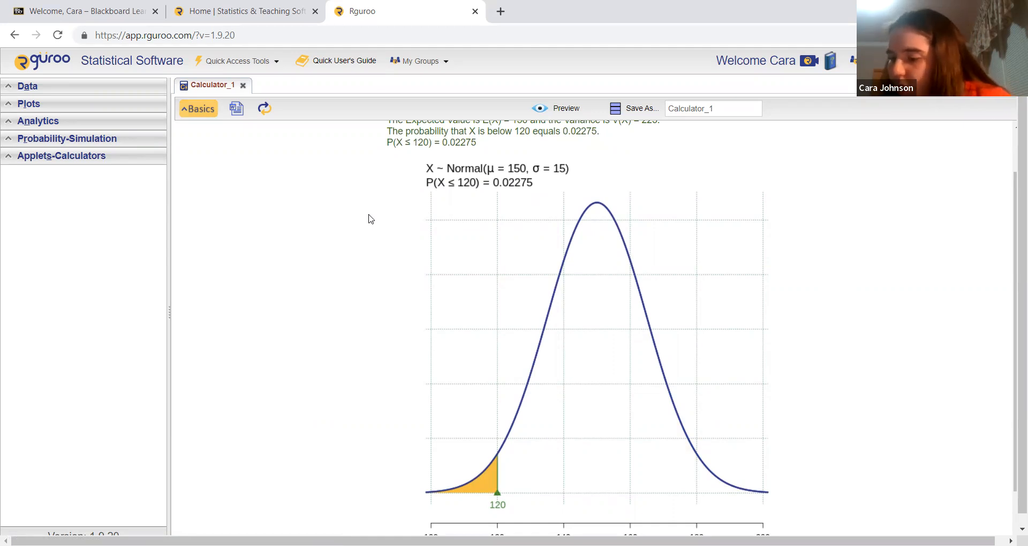
# Change the calculation to the probability between 180 and 200, preview the result and look over its graph.
pyautogui.click(209, 111)
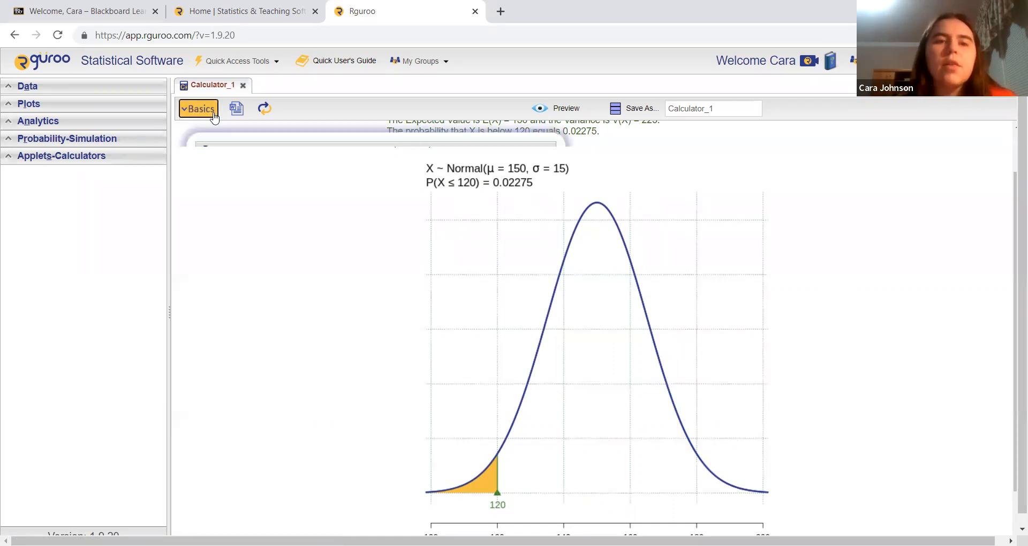
pyautogui.click(380, 293)
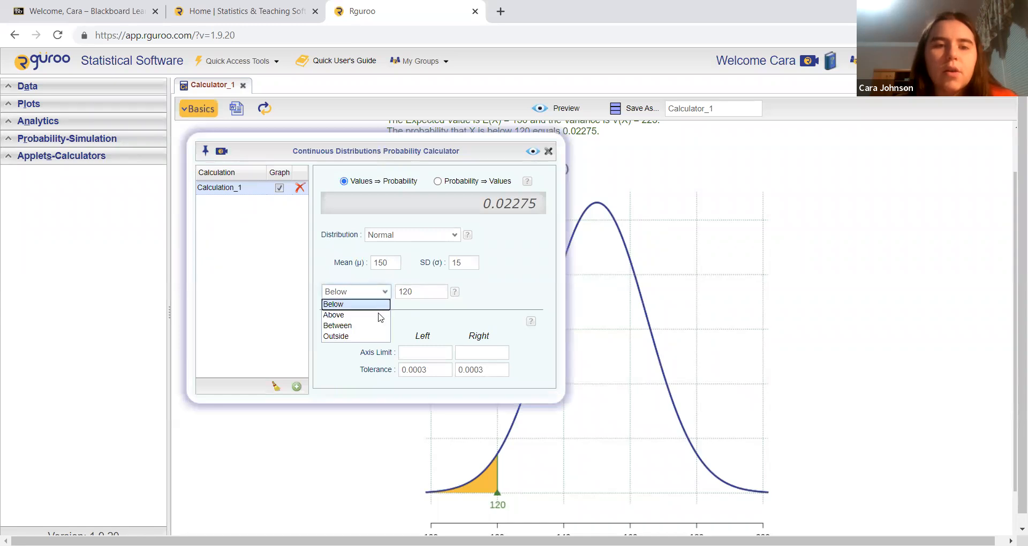
pyautogui.click(378, 324)
pyautogui.click(426, 292)
pyautogui.write('180')
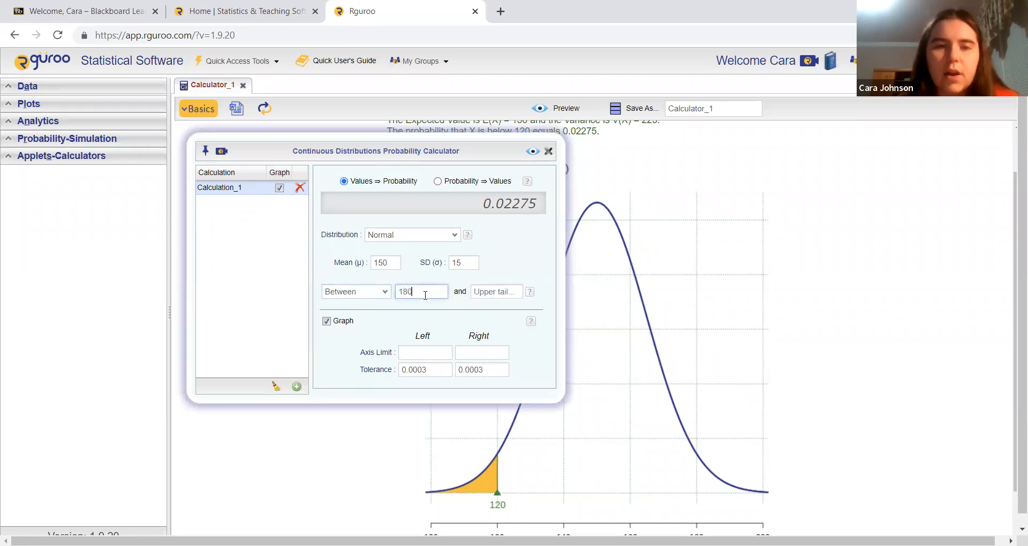
pyautogui.press('Tab')
pyautogui.write('200')
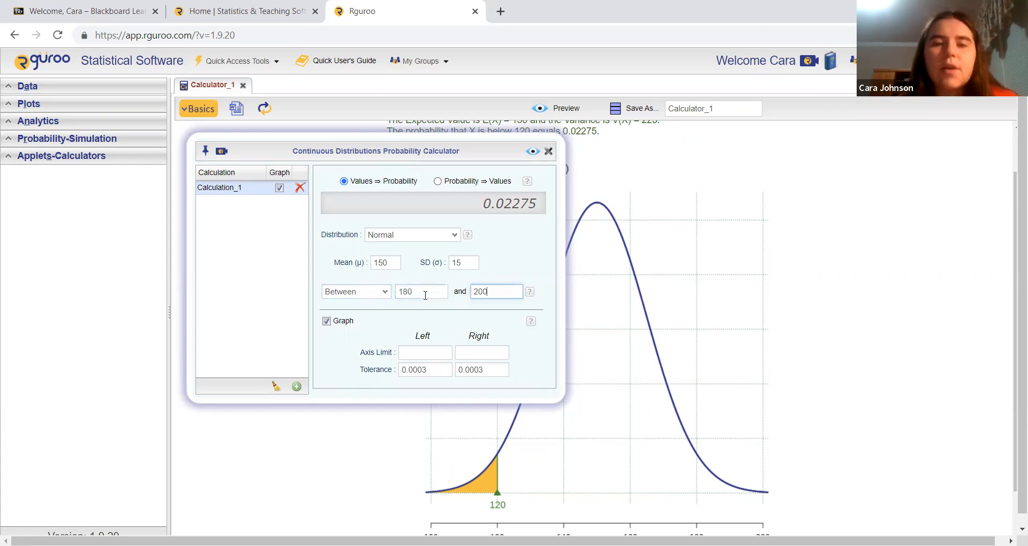
pyautogui.click(533, 151)
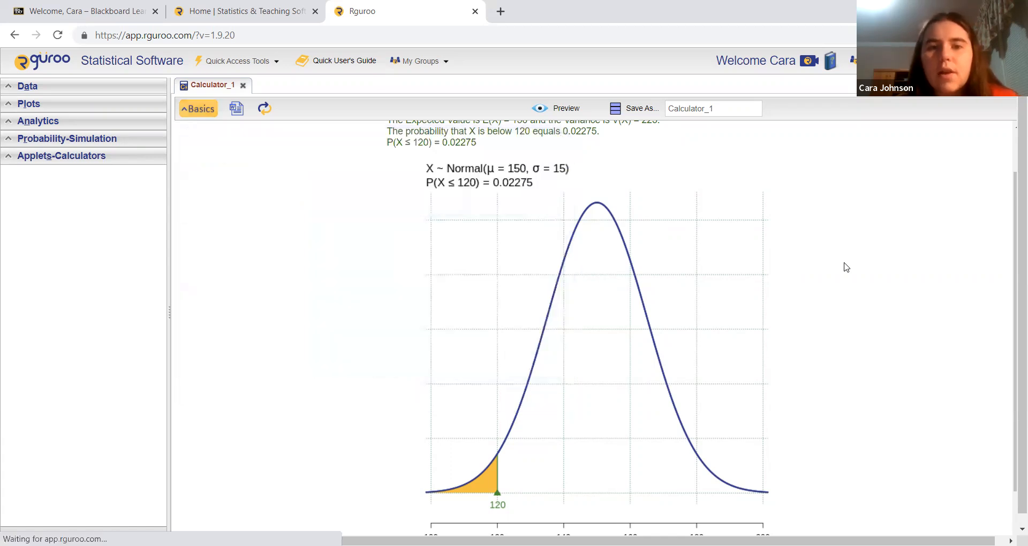
pyautogui.scroll(-1, 845, 267)
pyautogui.scroll(-1, 625, 209)
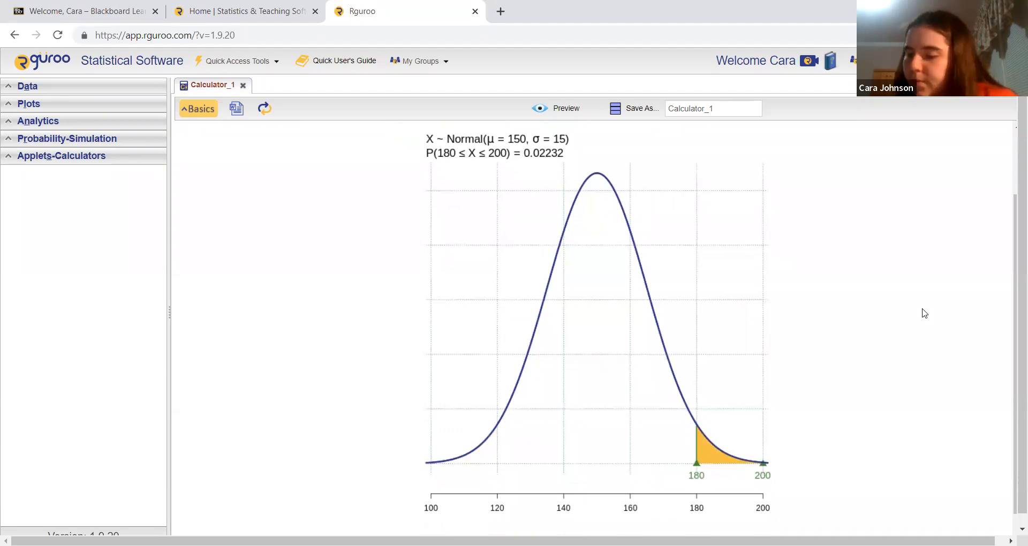
pyautogui.scroll(2, 925, 313)
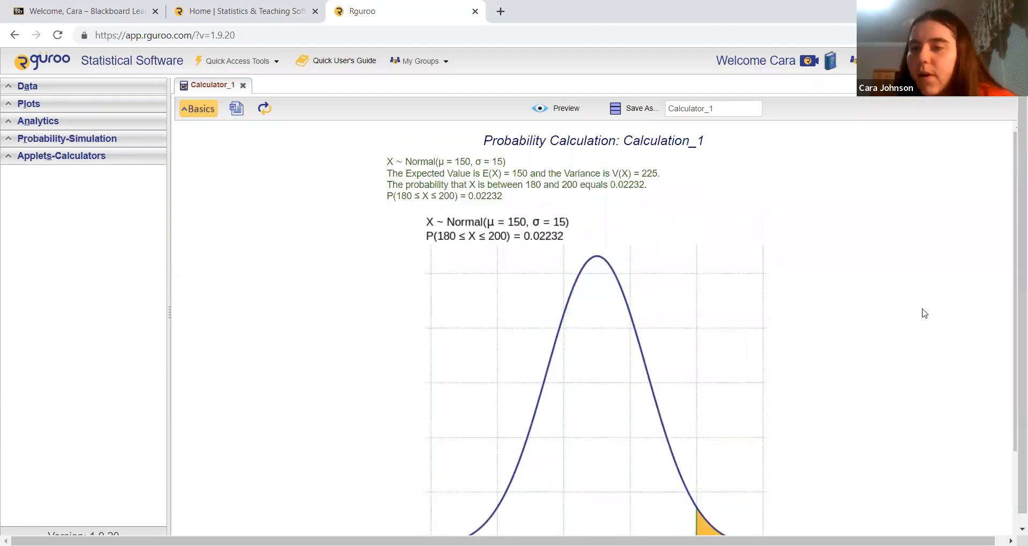
# Switch the calculator to Probability ⇒ Values, enter a Lower Tail probability of 0.1, and preview the result with its graph.
pyautogui.click(199, 109)
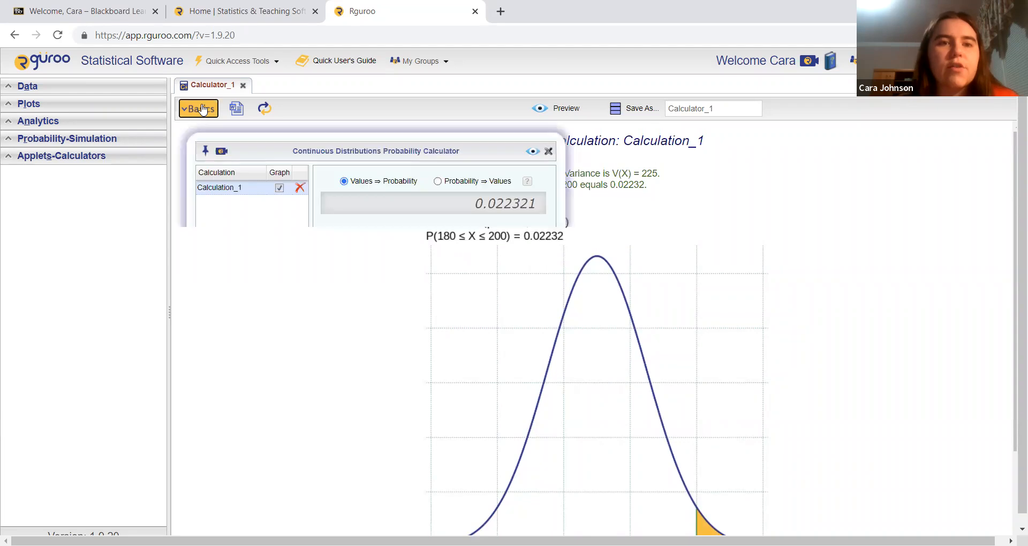
pyautogui.click(439, 181)
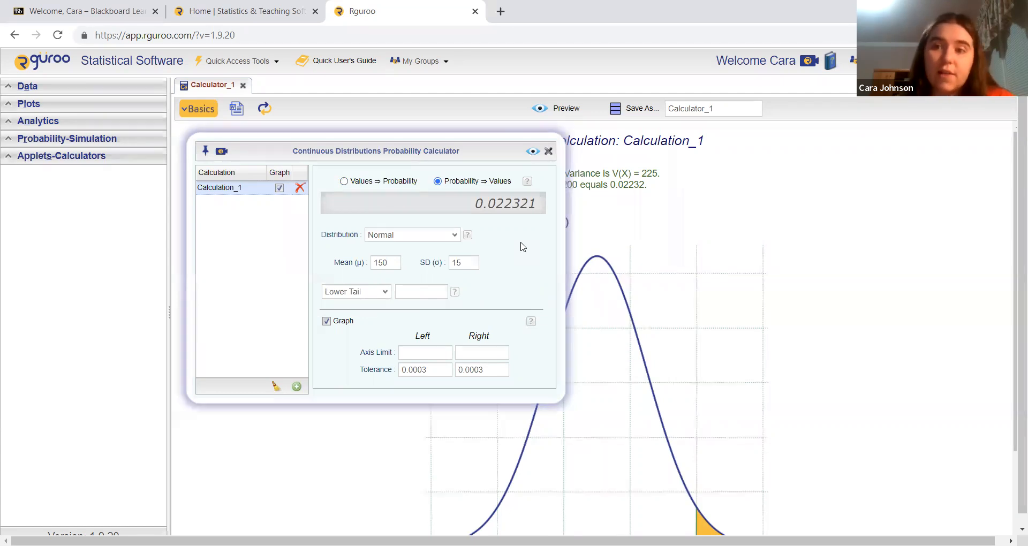
pyautogui.click(423, 292)
pyautogui.write('0.1')
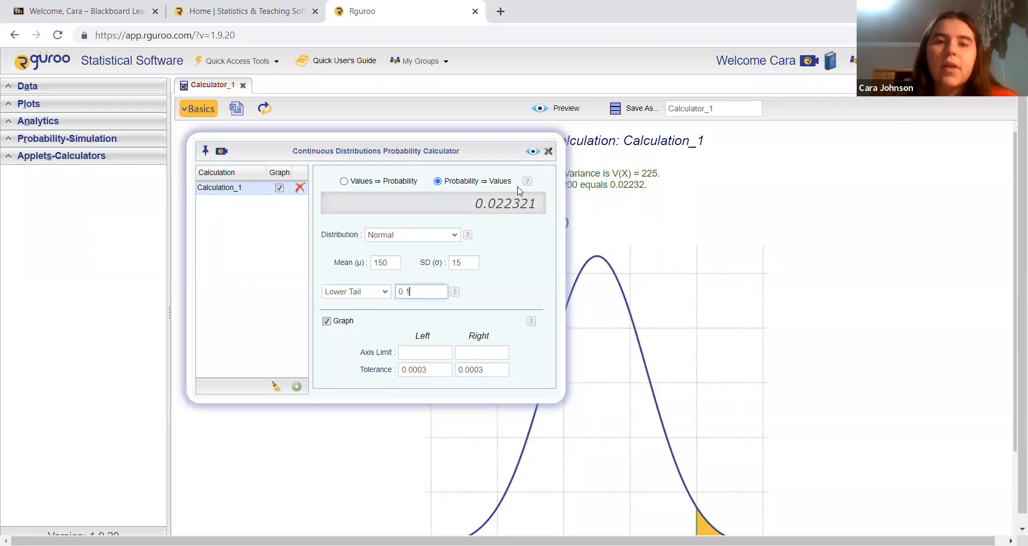
pyautogui.click(533, 151)
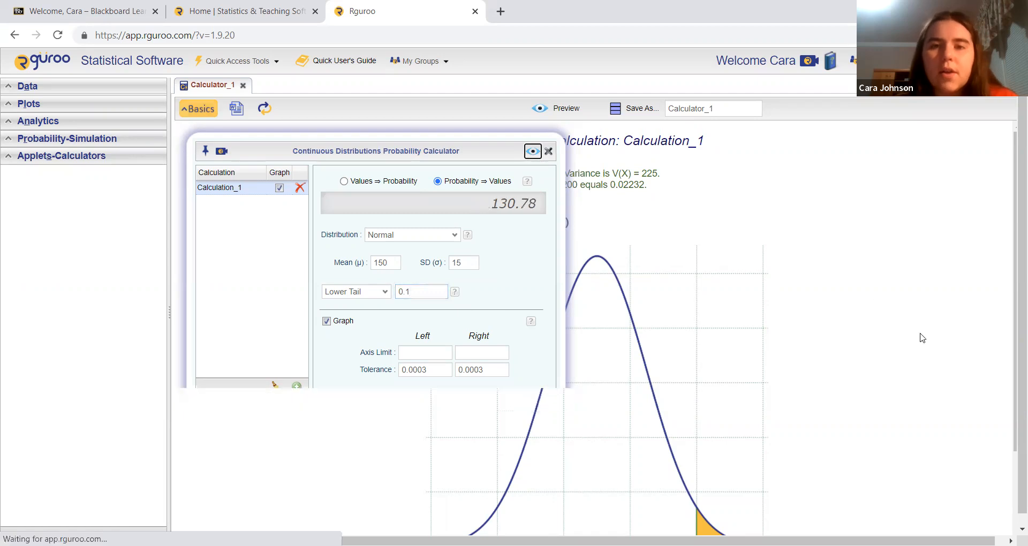
pyautogui.scroll(-1, 921, 337)
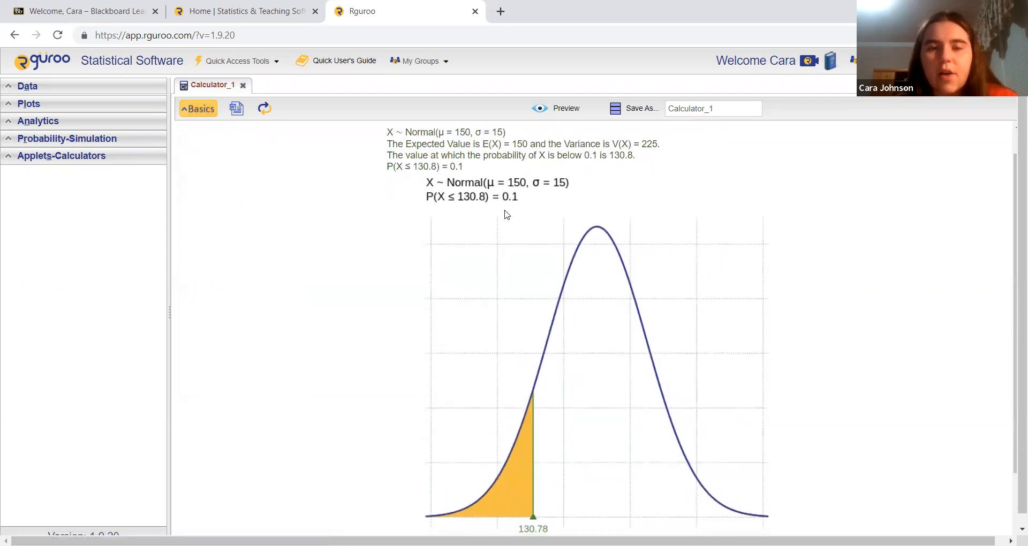
# Change the inverse calculation to an Upper Tail probability of 0.15 and preview the result with its graph.
pyautogui.scroll(-1, 538, 203)
pyautogui.scroll(1, 541, 204)
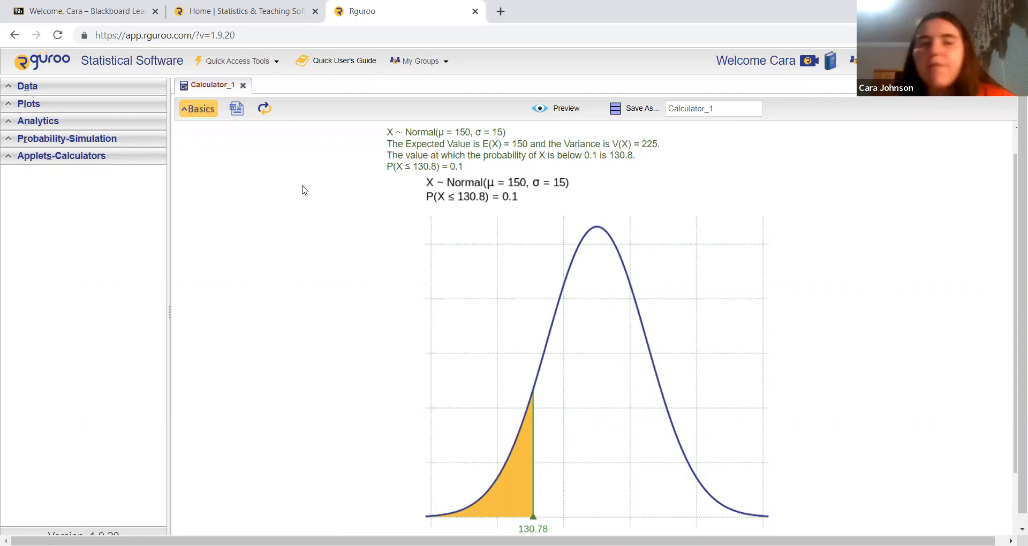
pyautogui.click(207, 109)
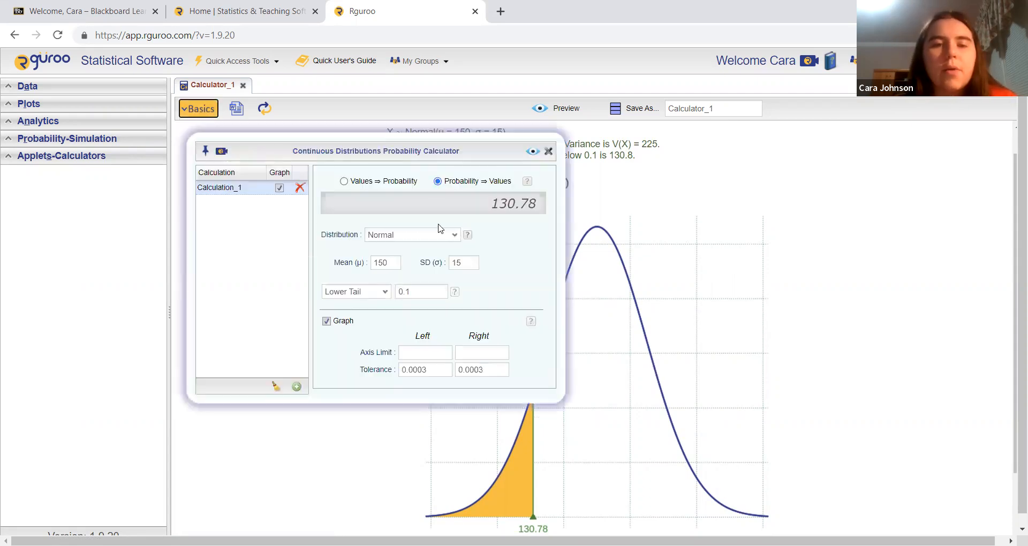
pyautogui.click(384, 293)
pyautogui.click(379, 317)
pyautogui.click(415, 294)
pyautogui.write('0.15')
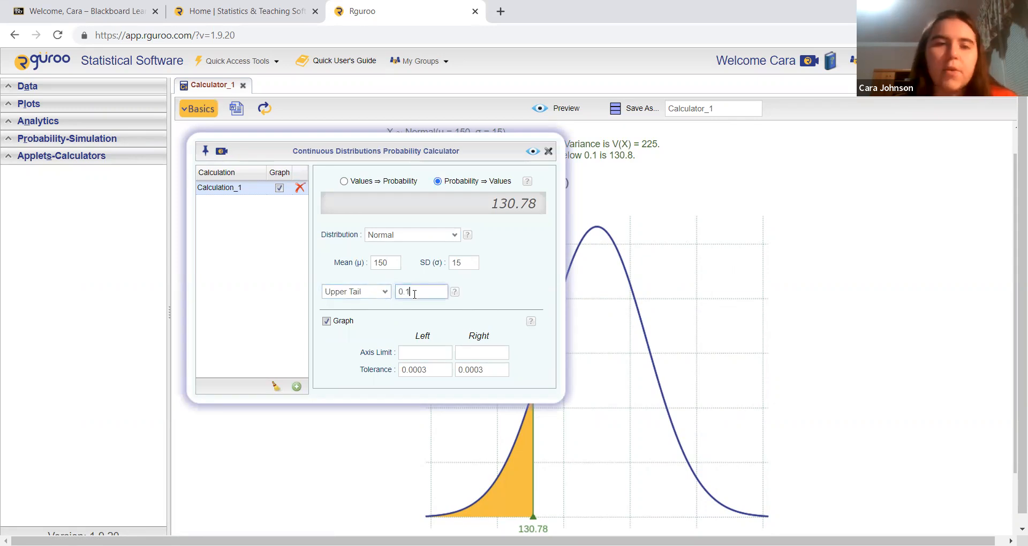
pyautogui.click(533, 152)
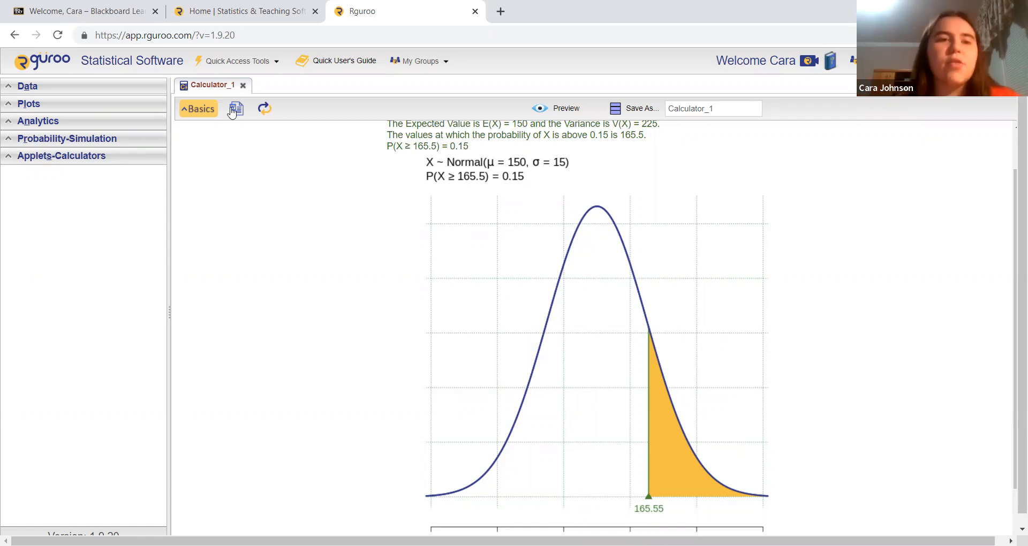
# Change the inverse calculation to Between Tails with 0.375 in each tail, preview the result and look over its graph.
pyautogui.click(211, 110)
pyautogui.click(383, 293)
pyautogui.click(379, 325)
pyautogui.click(424, 290)
pyautogui.write('0.375')
pyautogui.press('Tab')
pyautogui.write('0.375')
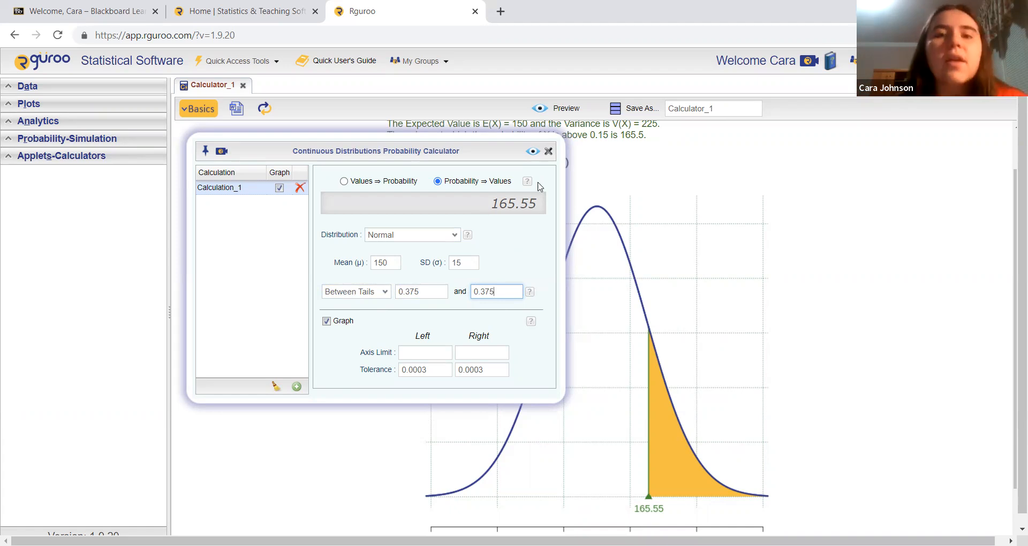
pyautogui.click(533, 151)
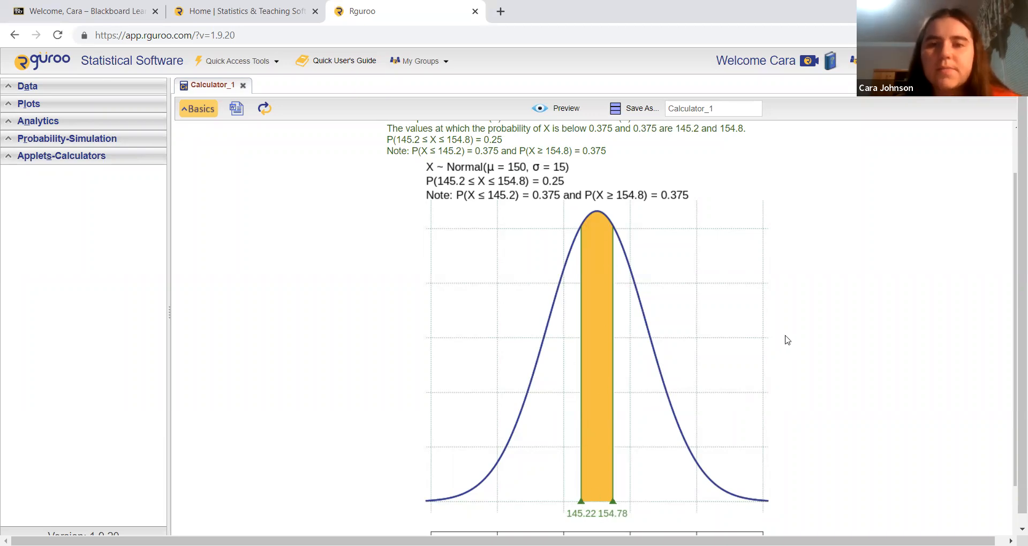
pyautogui.scroll(1, 786, 339)
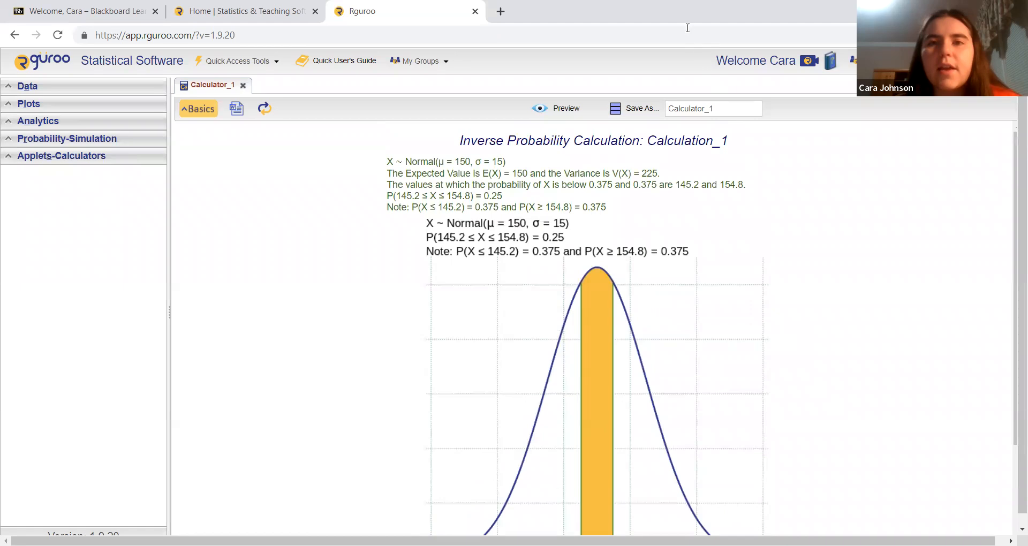